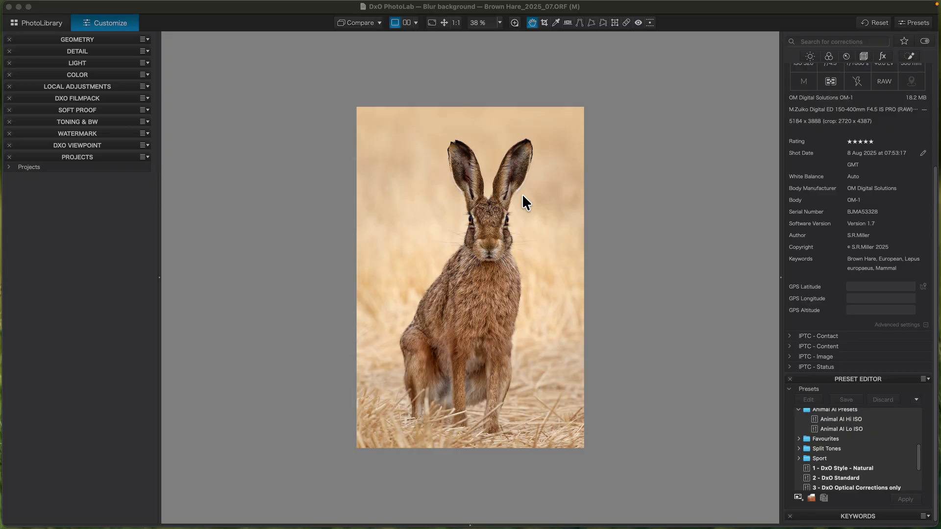
Open the photo Brown Hare_2025_009.ORF for editing
scroll(863, 206, "up", 4)
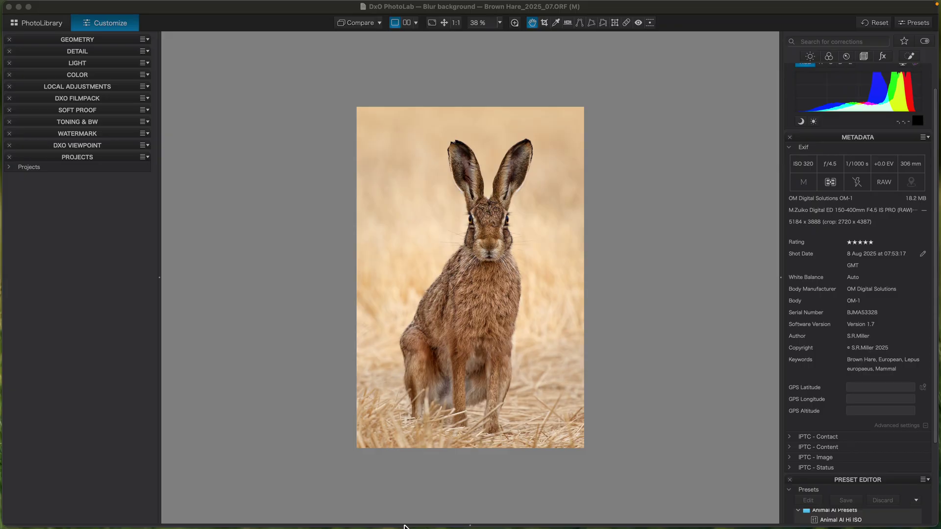
left_click(594, 481)
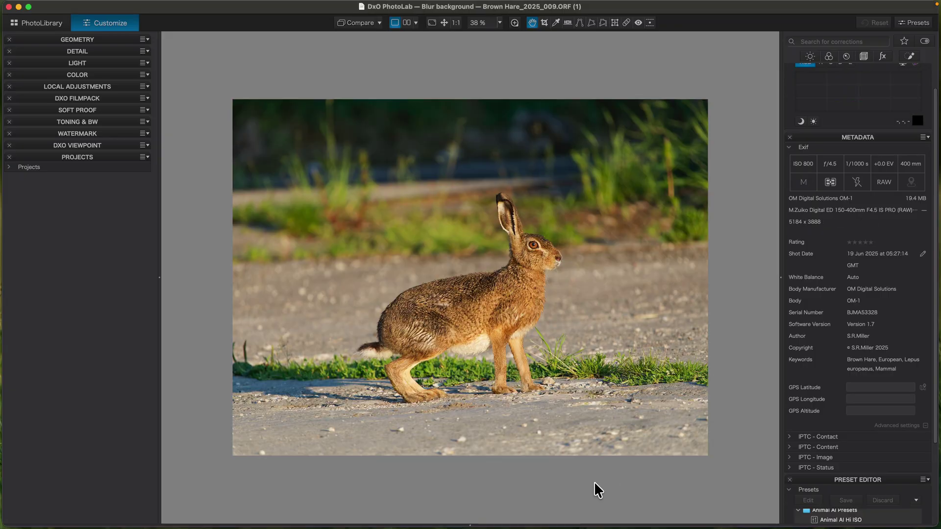
key("Right")
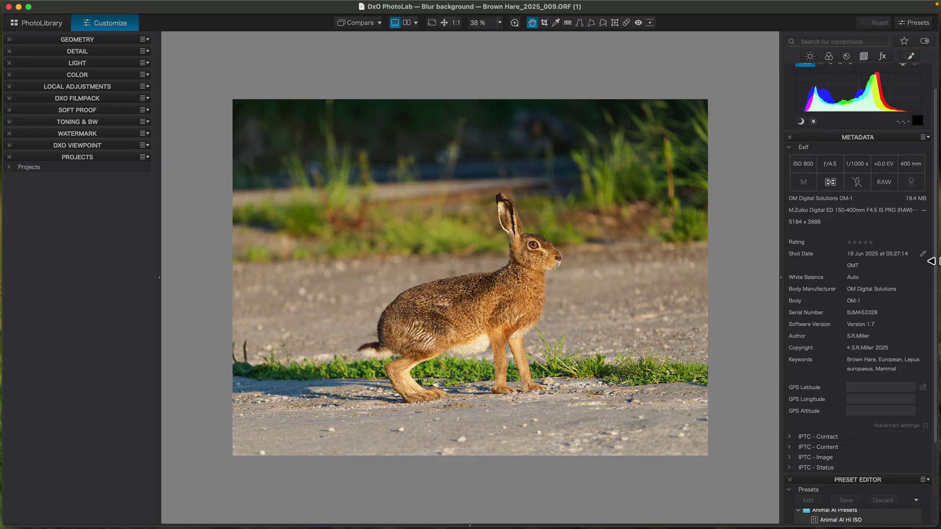
Apply the Animal AI Lo ISO preset to the hare photo
left_click_drag(936, 252, 916, 329)
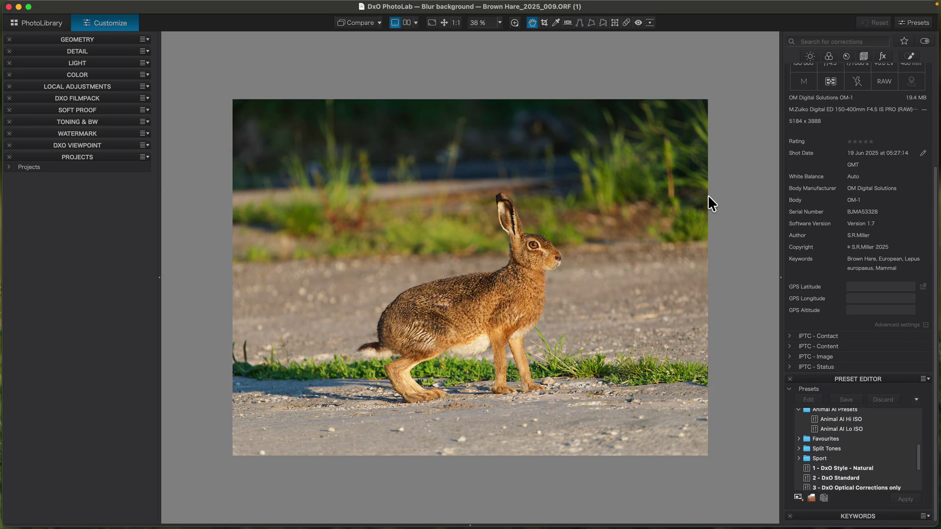
left_click_drag(937, 269, 935, 244)
scroll(936, 243, "down", 3)
left_click(827, 430)
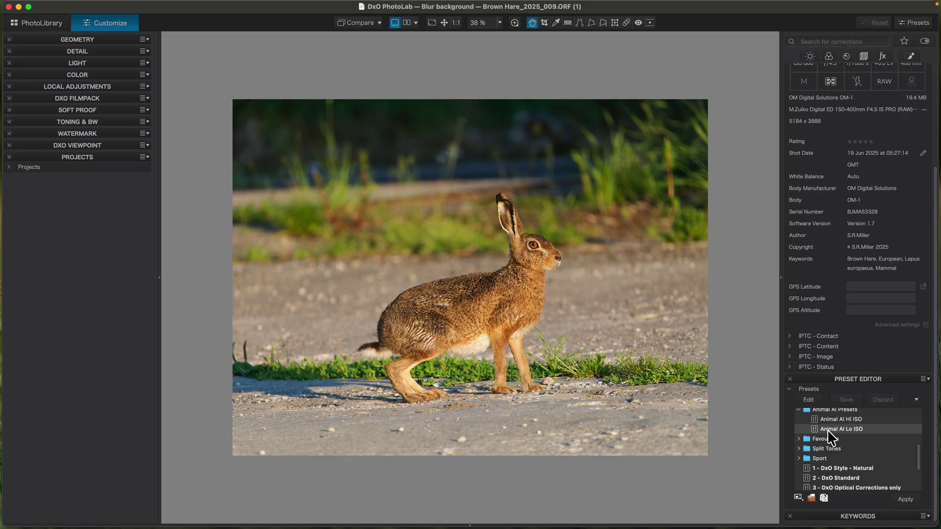
left_click(903, 503)
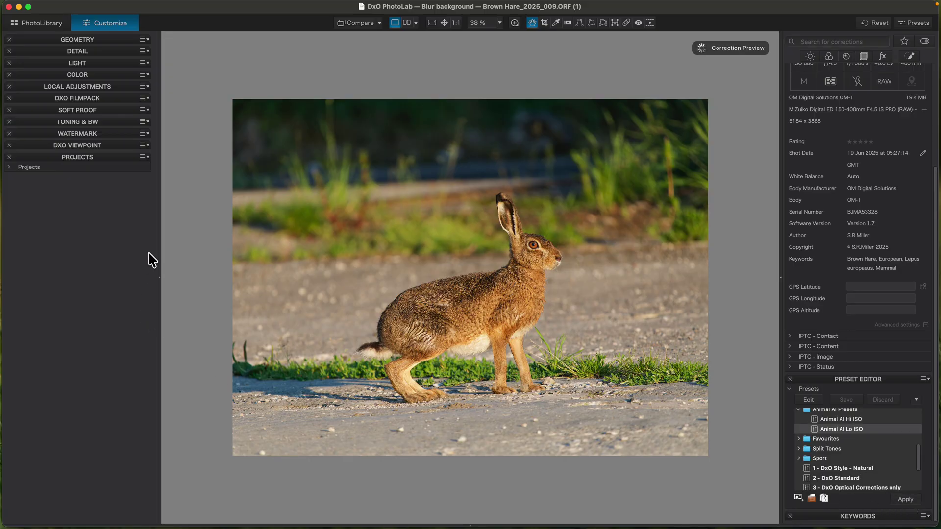
Examine the preset's Animal and Background local adjustment masks, including their coverage and correction settings
left_click(78, 87)
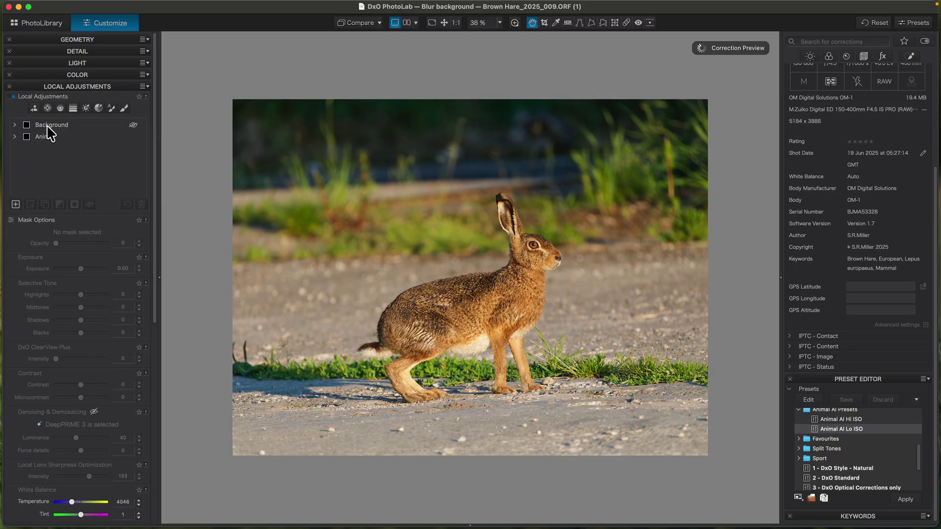
left_click(46, 138)
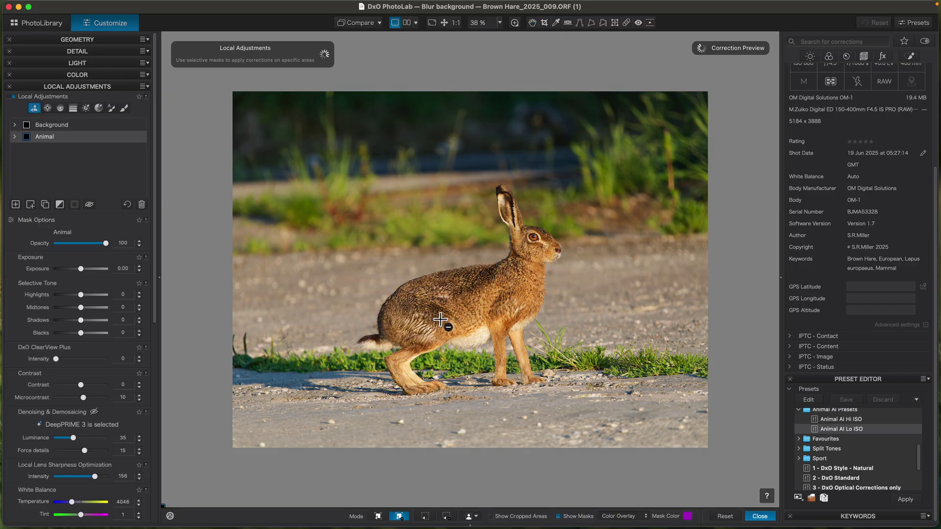
mouse_move(508, 258)
mouse_move(55, 127)
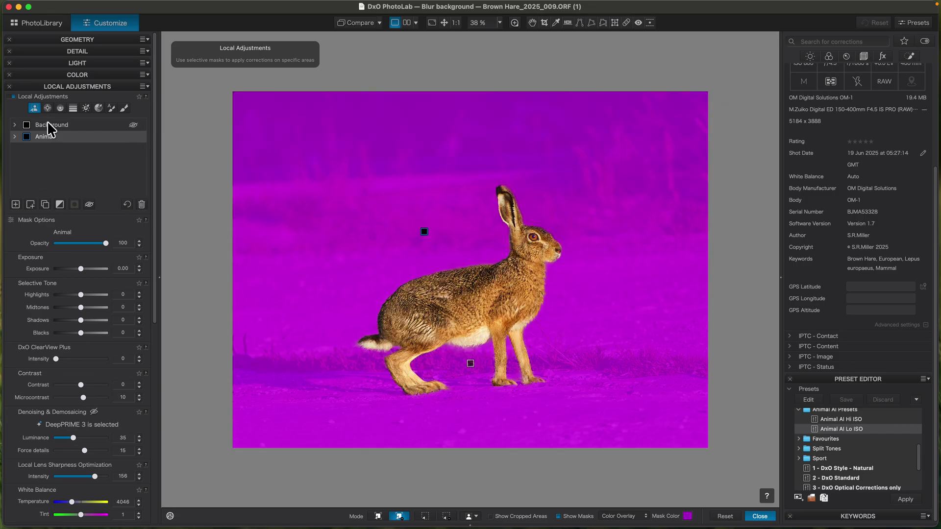
left_click(49, 128)
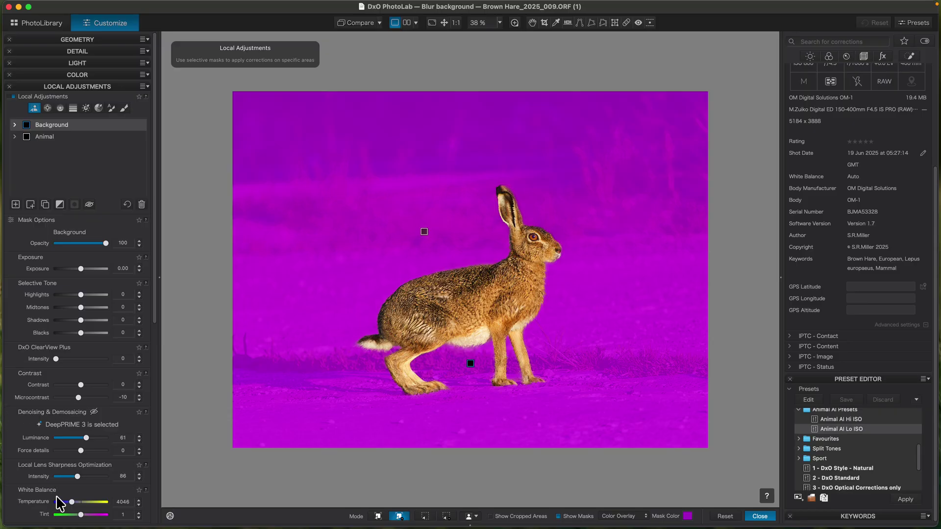
mouse_move(47, 139)
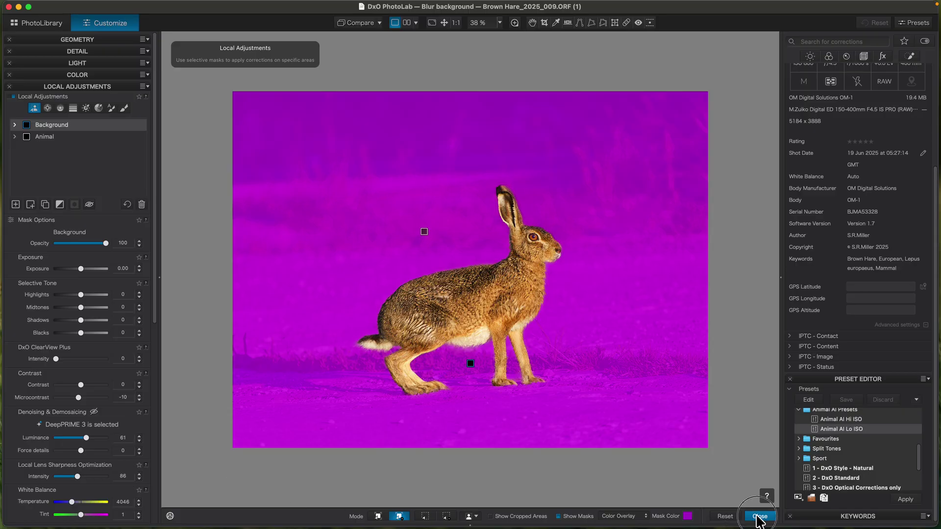
left_click(759, 517)
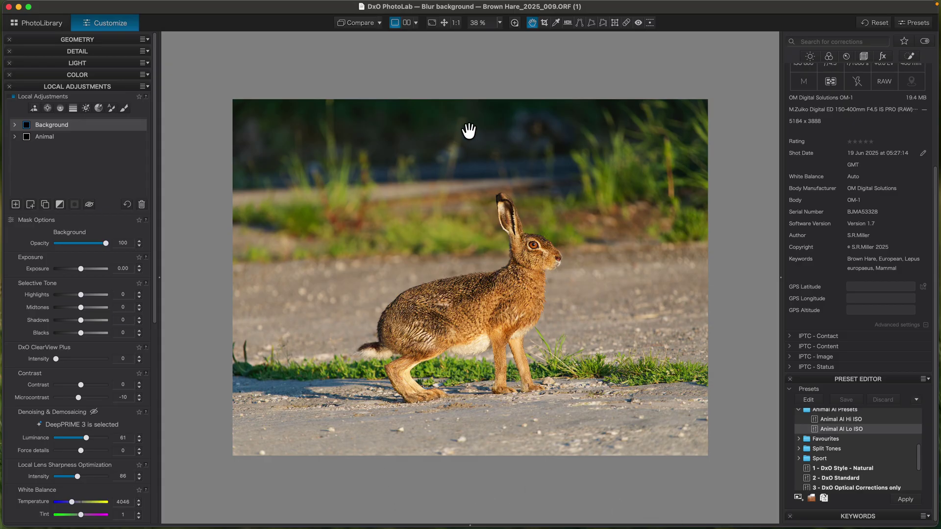
Straighten the photo by drawing a horizon line along the ground at the hare's feet
left_click(567, 23)
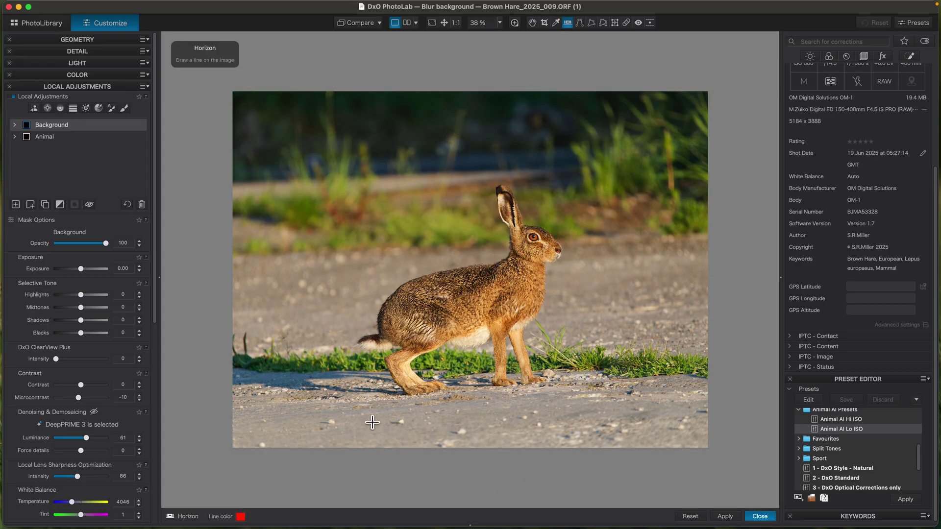
left_click_drag(324, 404, 608, 381)
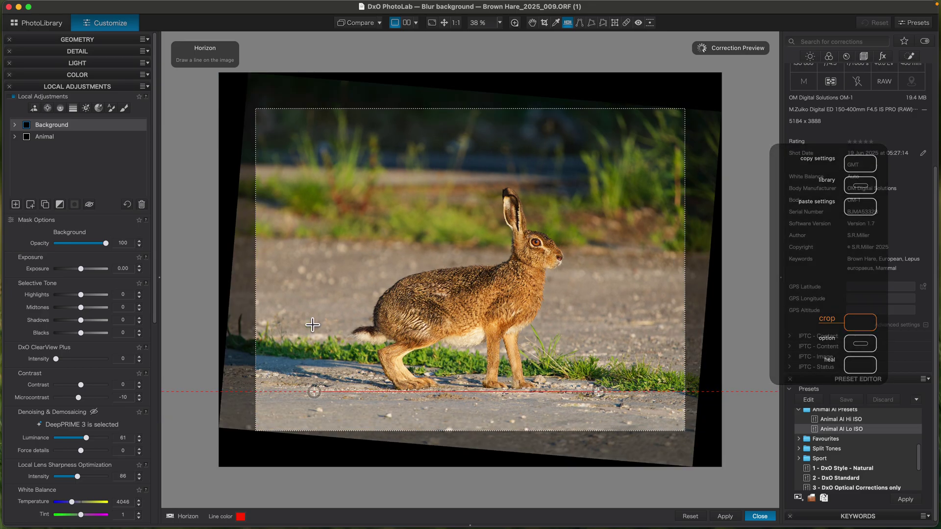
left_click(757, 516)
Crop the photo around the hare at the original aspect ratio to about 4213 x 3160 px
key("c")
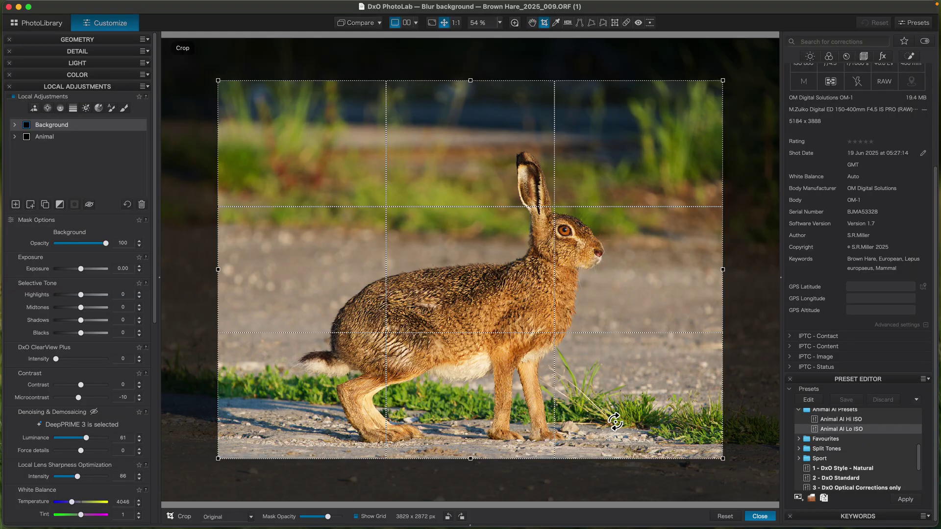
left_click_drag(210, 73, 239, 96)
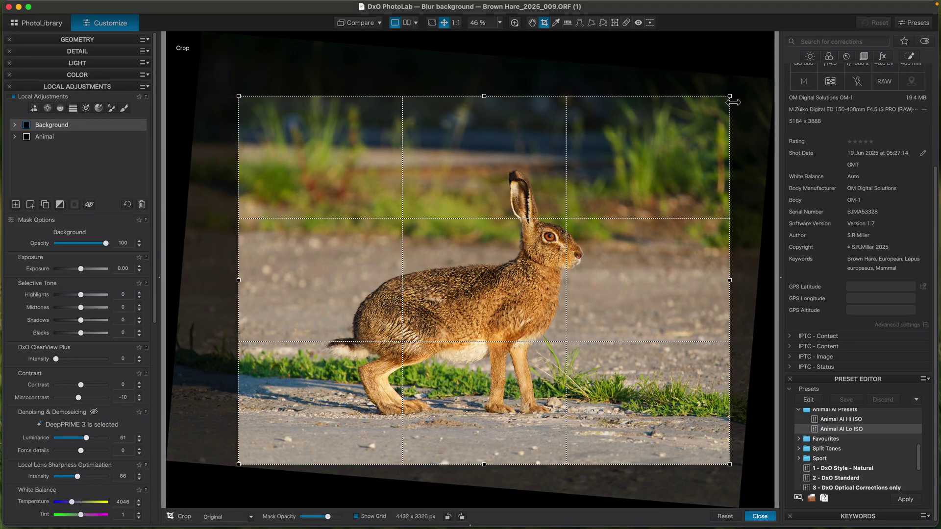
left_click_drag(727, 98, 715, 107)
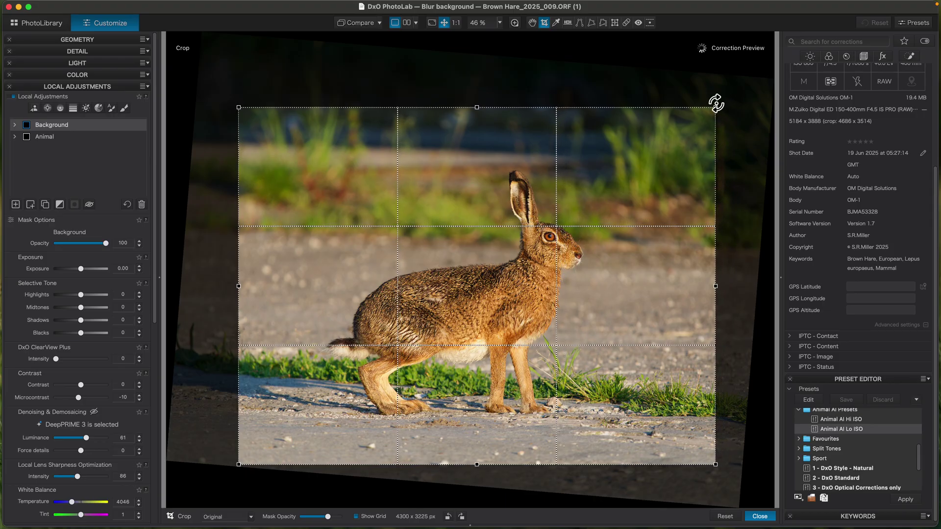
left_click_drag(239, 465, 249, 456)
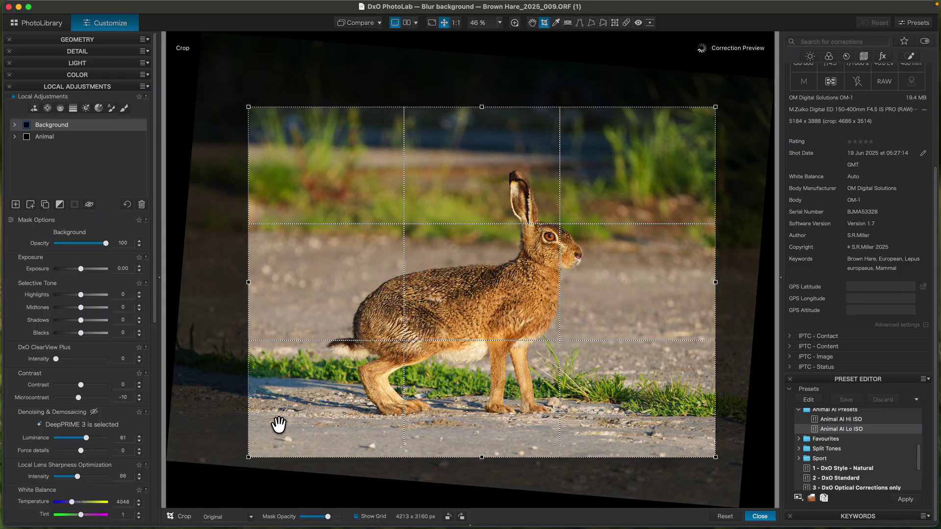
left_click_drag(370, 353, 375, 363)
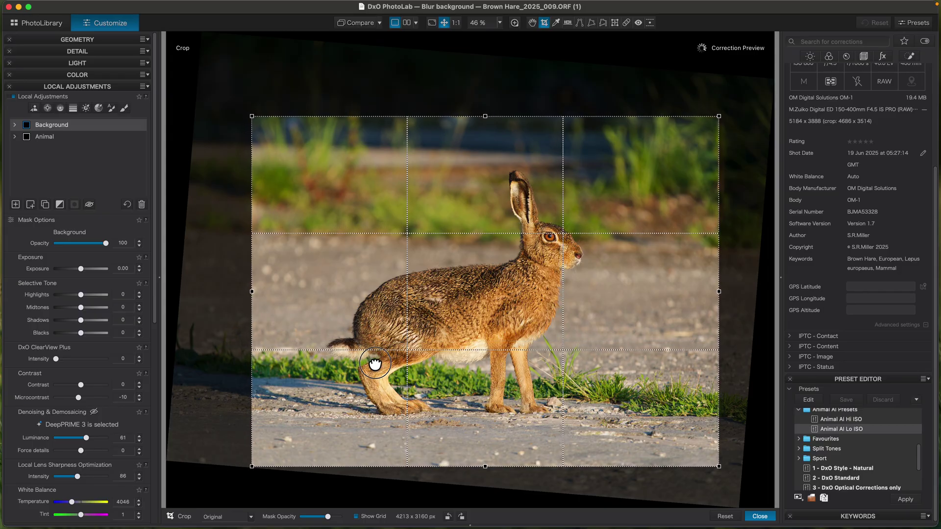
key("Return")
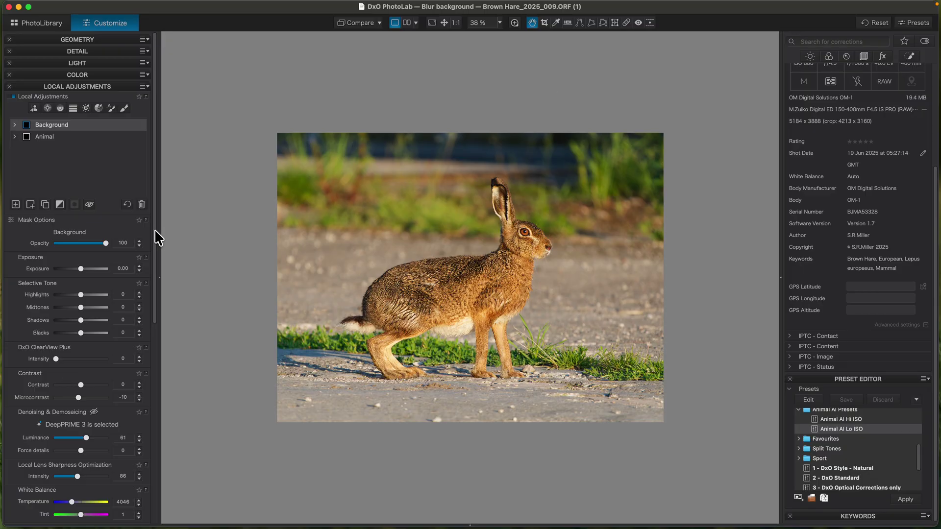
Add a graduated filter as a new mask, covering the upper scene and fading out from the hare's belly to its feet
left_click(47, 164)
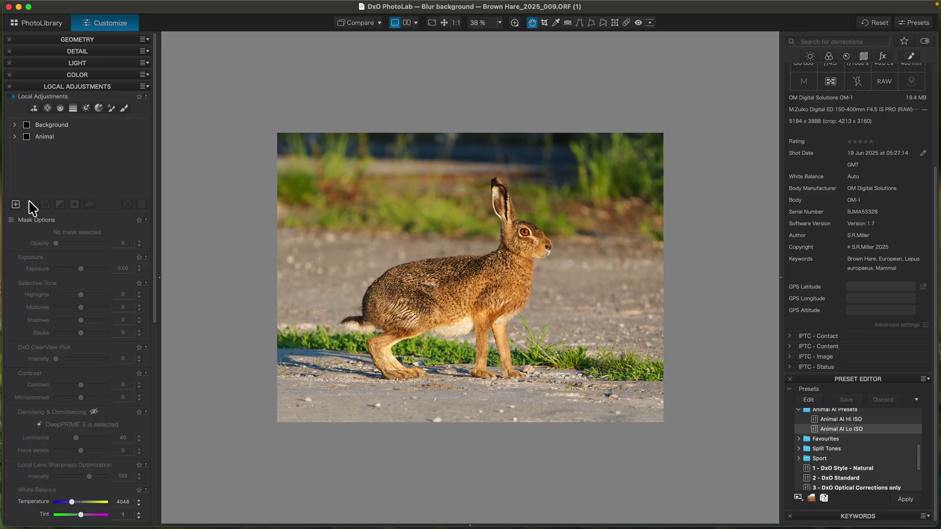
left_click(73, 108)
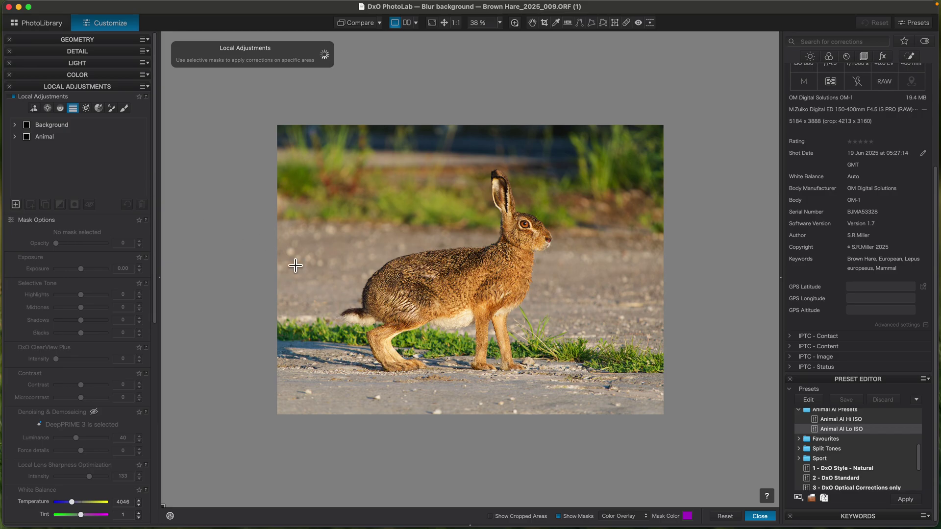
left_click_drag(327, 329, 327, 397)
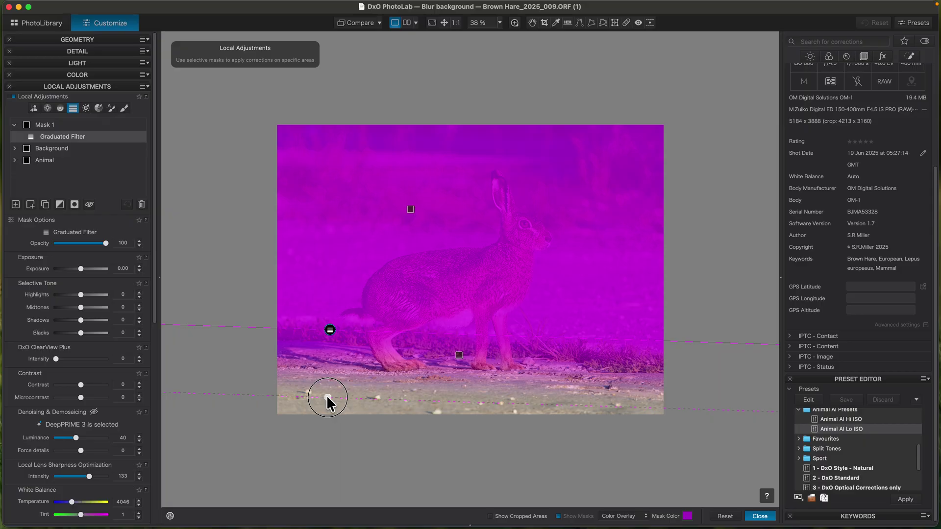
left_click_drag(329, 332, 337, 300)
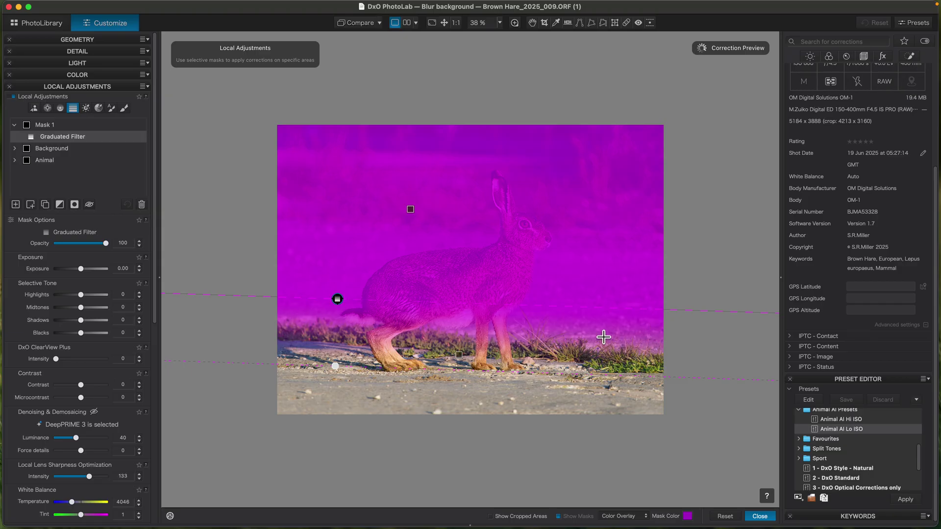
left_click_drag(336, 298, 336, 295)
left_click_drag(336, 364, 336, 362)
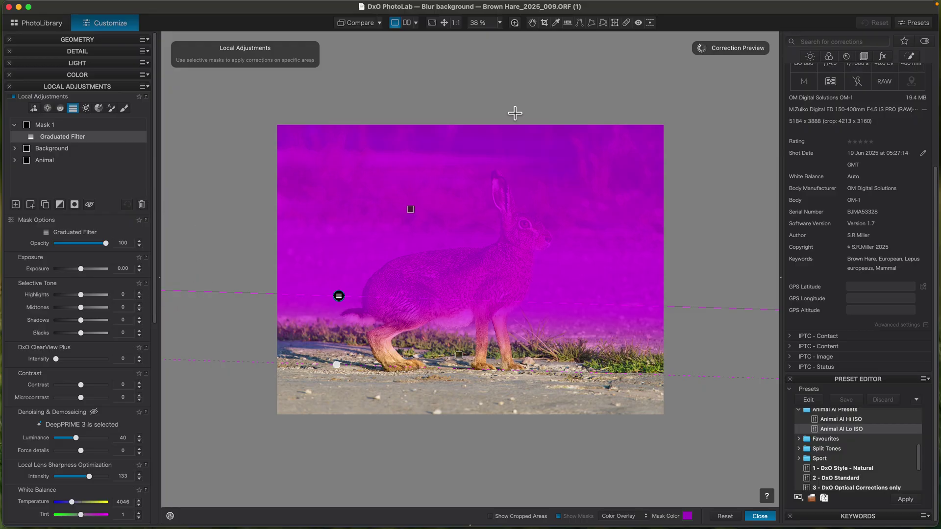
Subtract the hare from the graduated filter mask with an AI sub-mask
mouse_move(61, 163)
left_click(31, 206)
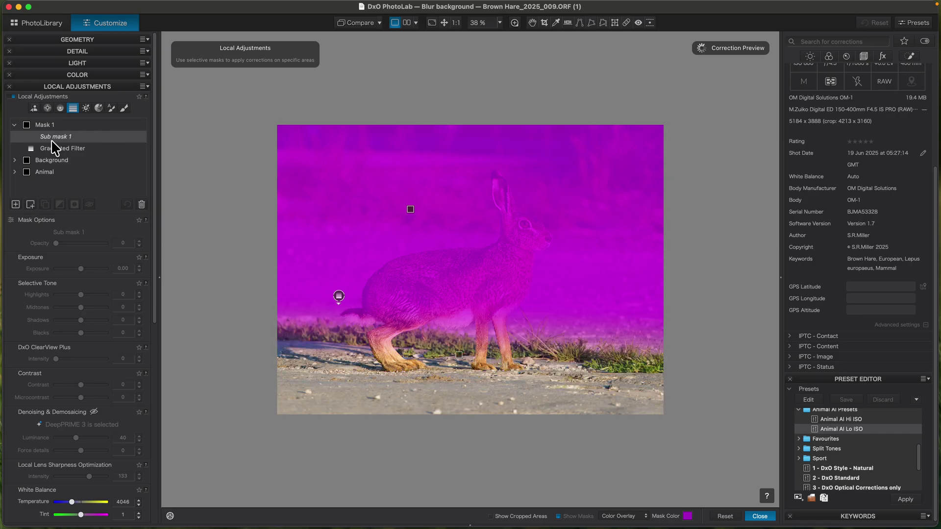
left_click(34, 108)
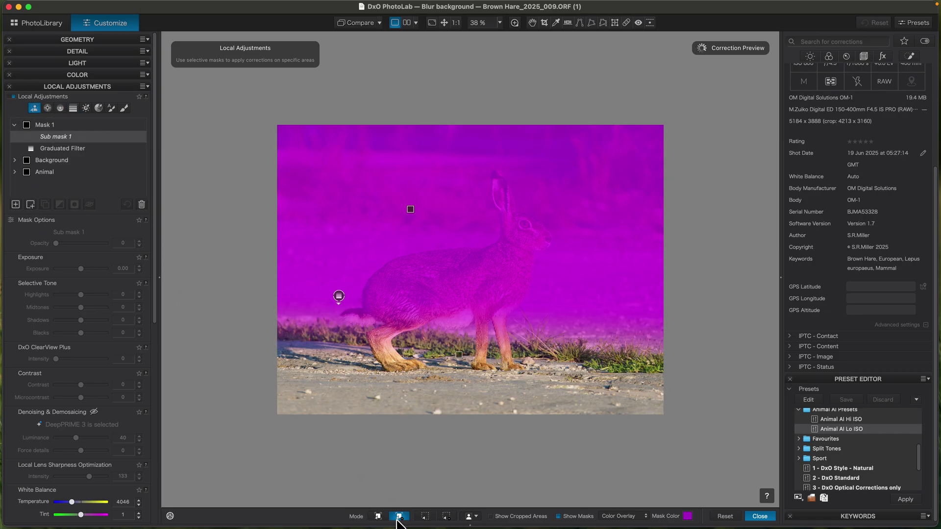
left_click(469, 268)
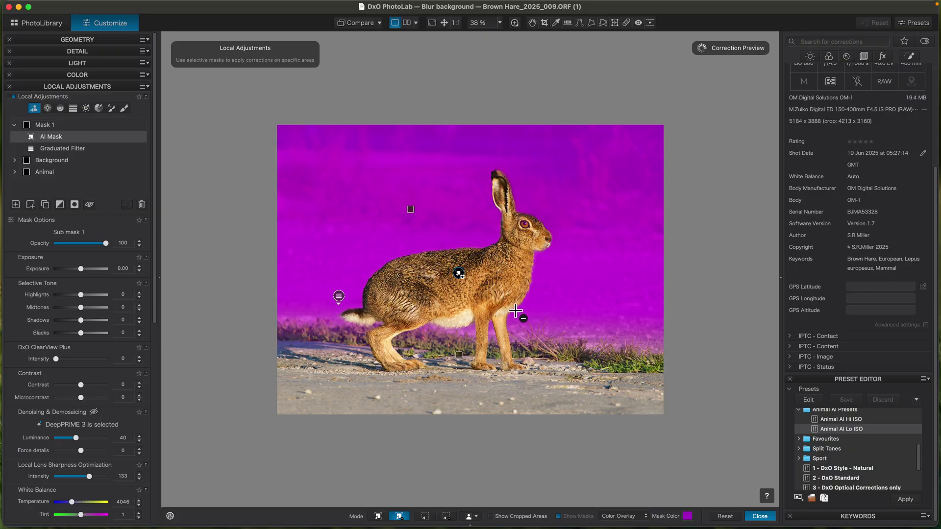
Display the mask in Black & White and check it close up around the hare
left_click(613, 518)
left_click(612, 506)
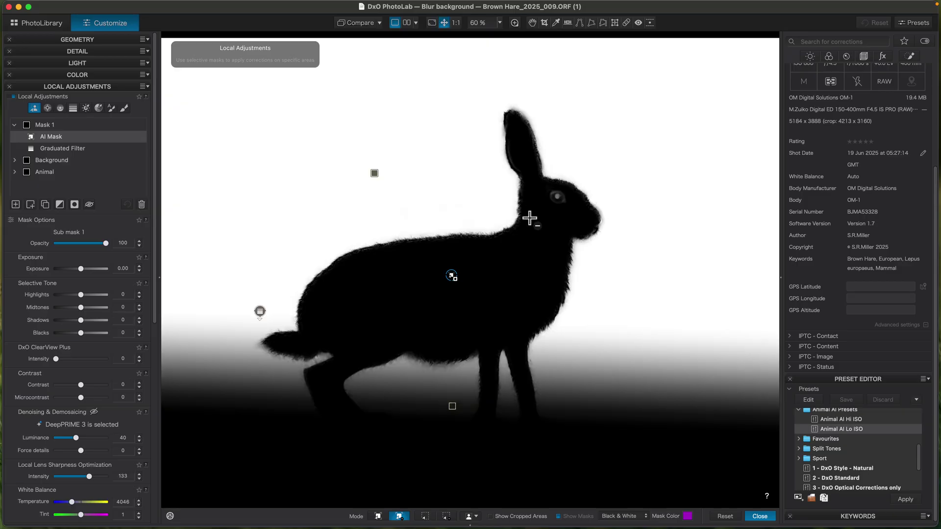
scroll(559, 220, "up", 3)
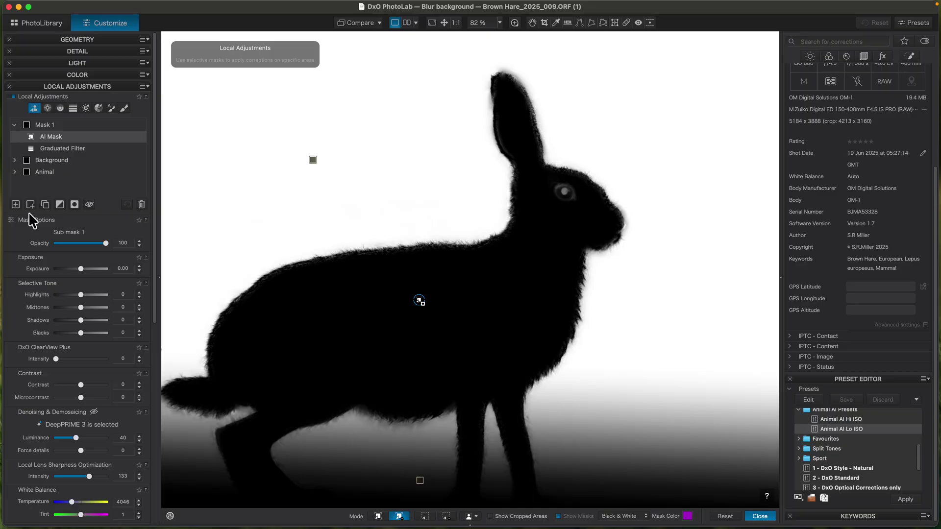
Add a subtracting brush sub-mask and paint the hare's eye out of the mask, ending with the whole photo in view
left_click(30, 206)
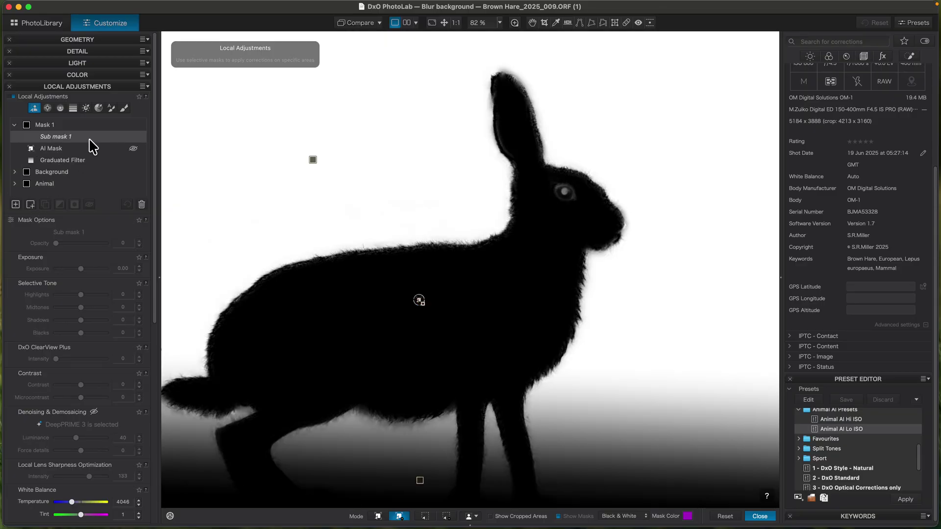
left_click(122, 109)
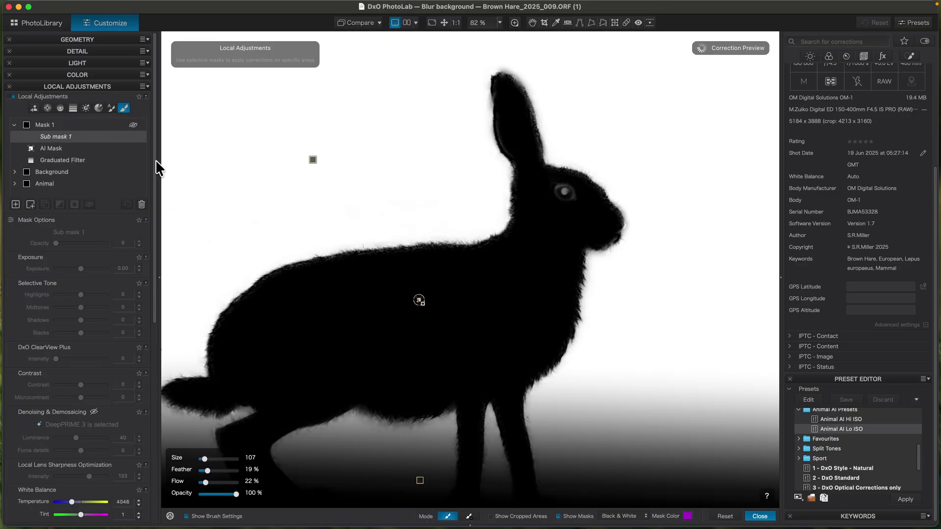
left_click(469, 516)
left_click(556, 191)
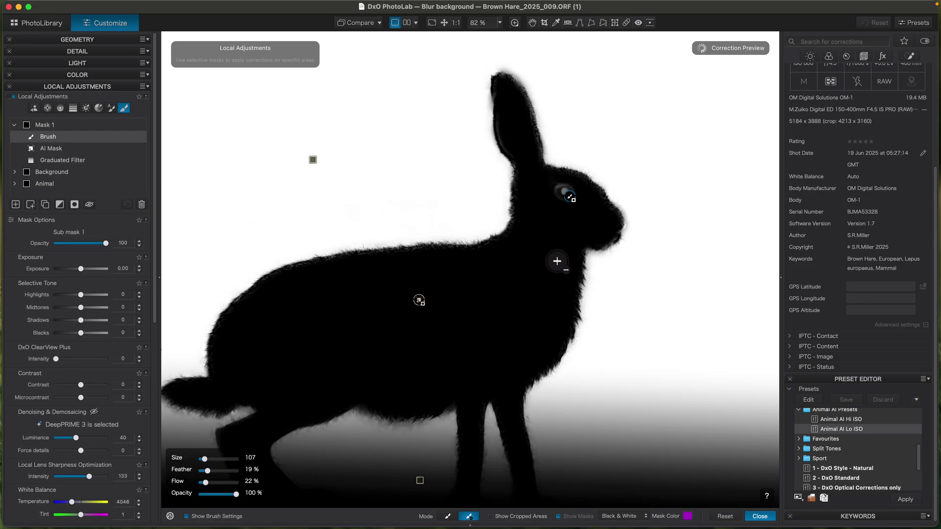
left_click_drag(538, 268, 536, 263)
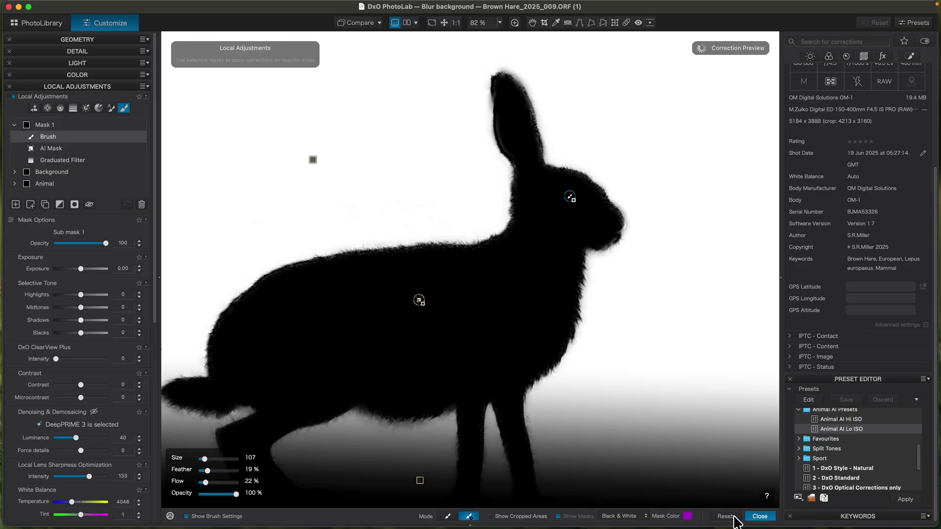
left_click(759, 516)
scroll(404, 353, "down", 4)
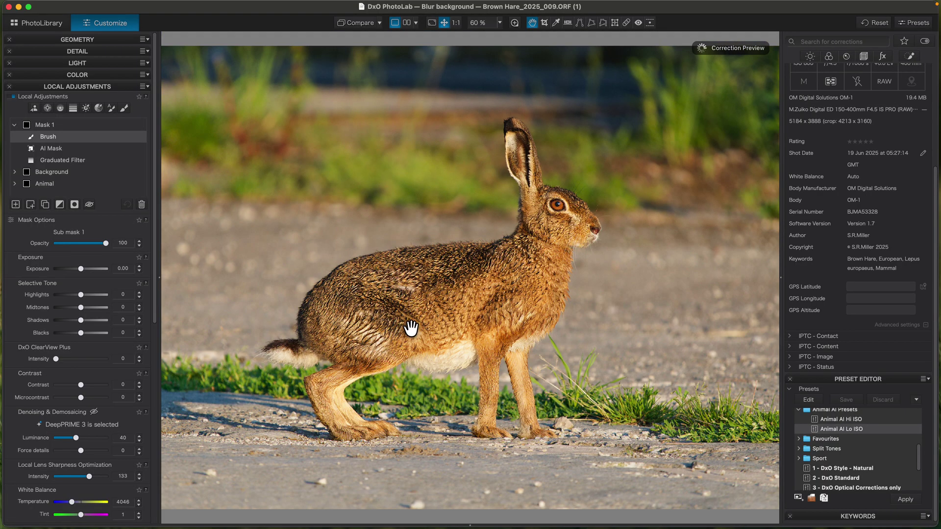
Select Mask 1 as a whole, collapse its sub-masks, and set its Microcontrast to -100
scroll(409, 312, "up", 1)
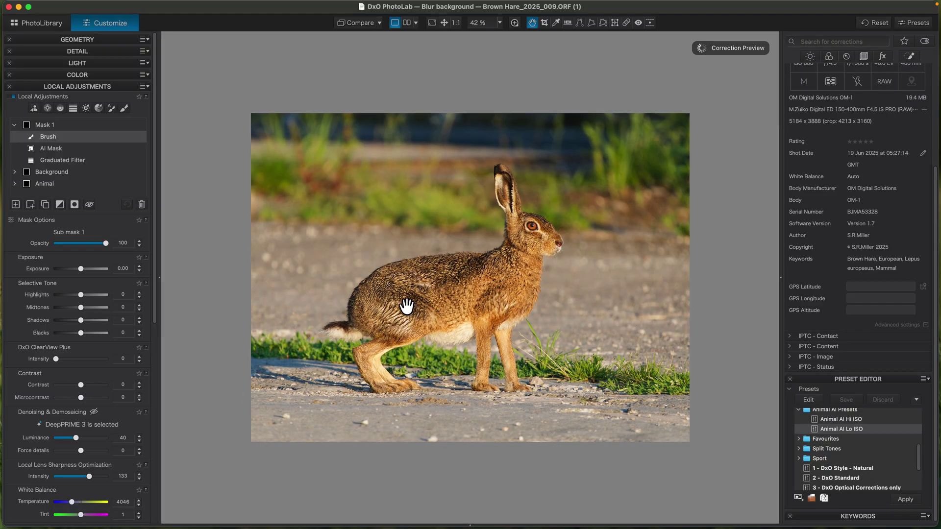
left_click(41, 125)
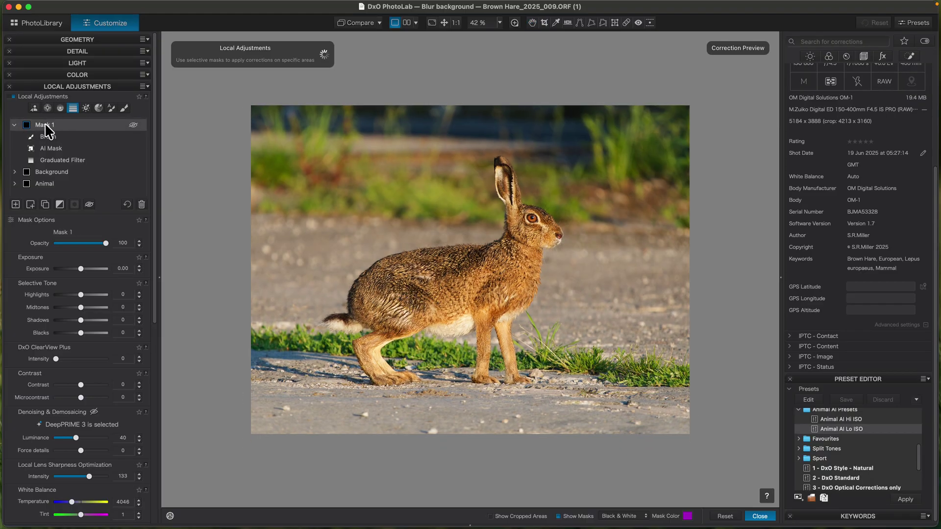
left_click(14, 124)
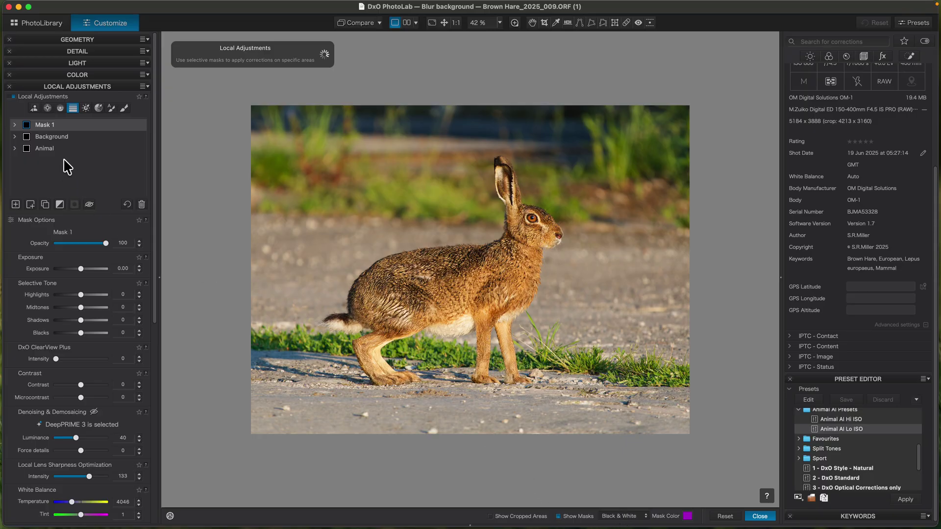
left_click_drag(155, 284, 162, 378)
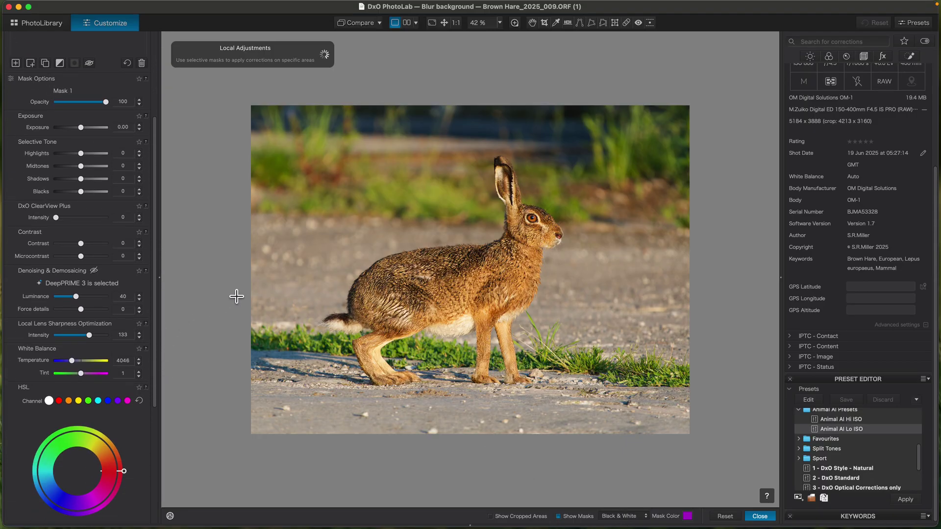
left_click_drag(81, 255, 49, 259)
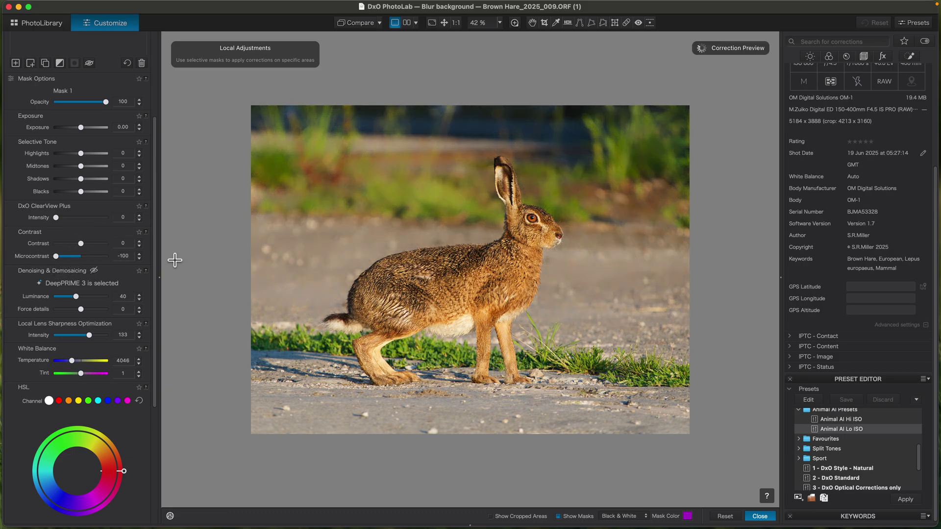
Set the Blur intensity of Mask 1 to 37 with the hare's head in close view
scroll(536, 189, "up", 6)
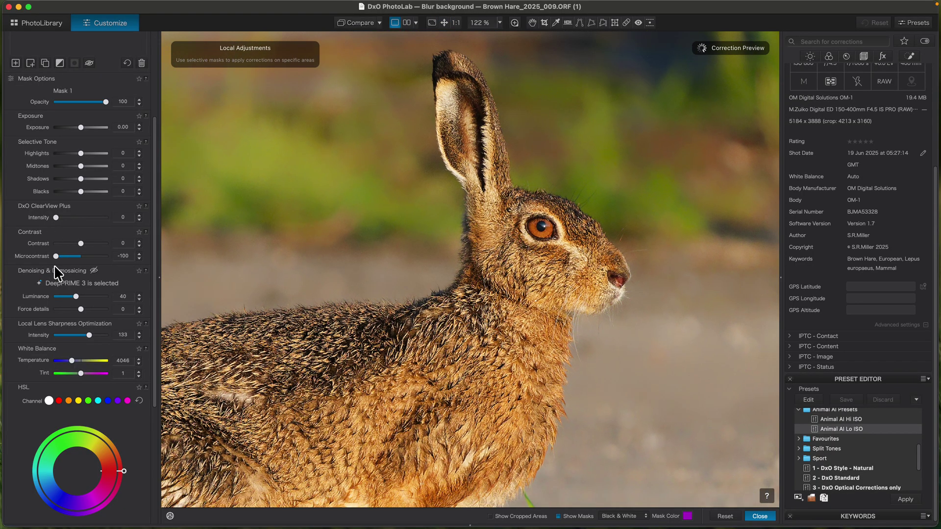
left_click_drag(156, 277, 158, 394)
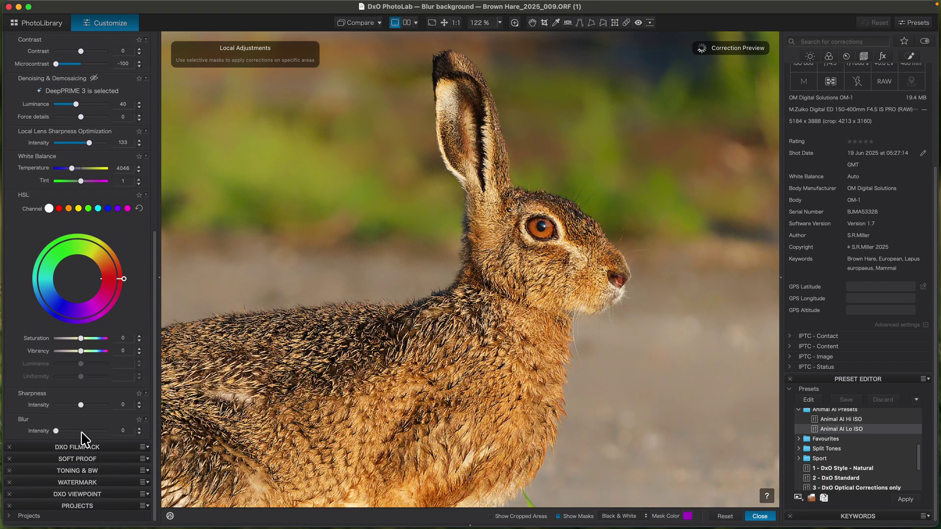
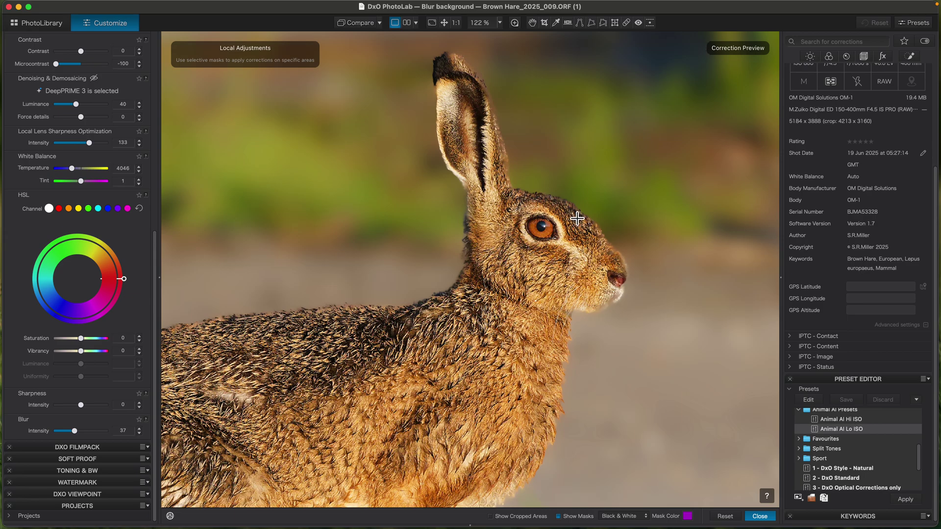
left_click_drag(619, 294, 588, 290)
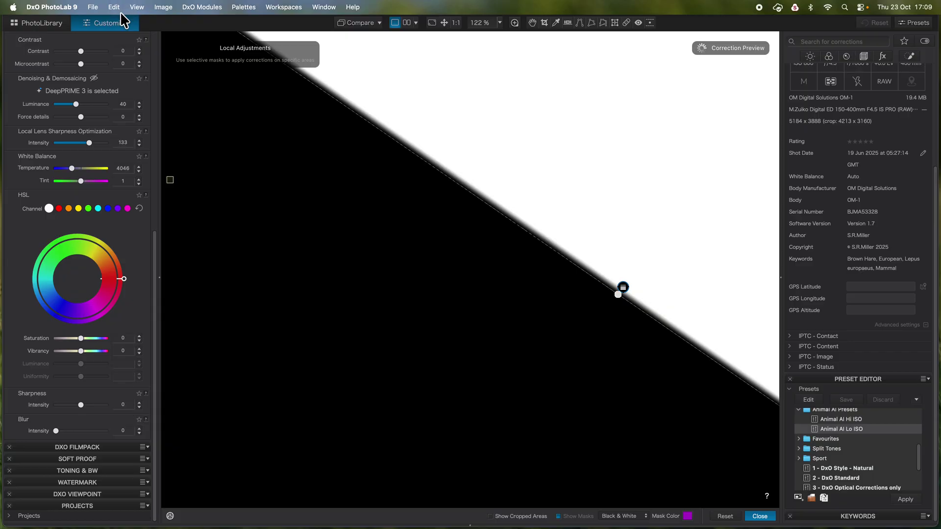
left_click(114, 7)
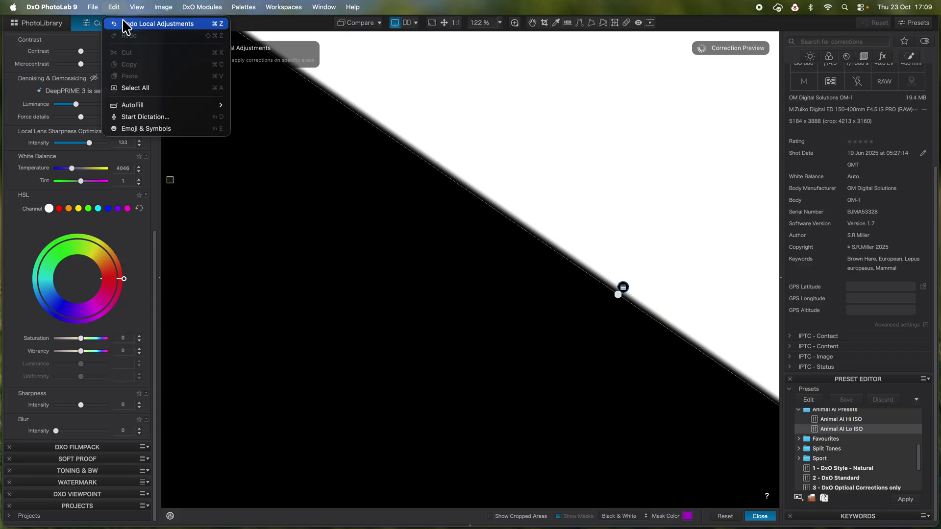
left_click(128, 24)
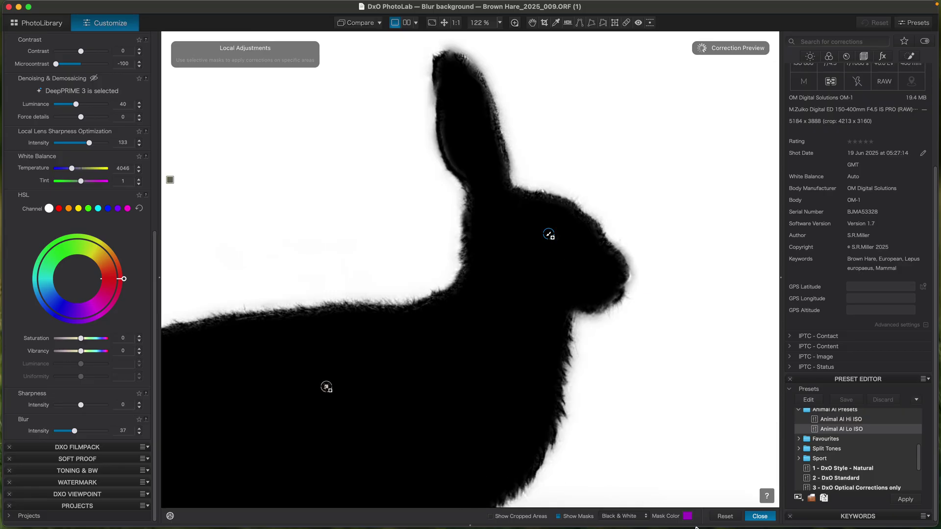
Close the local adjustments overlay and return the Blur intensity of Mask 1 to 0
left_click(759, 516)
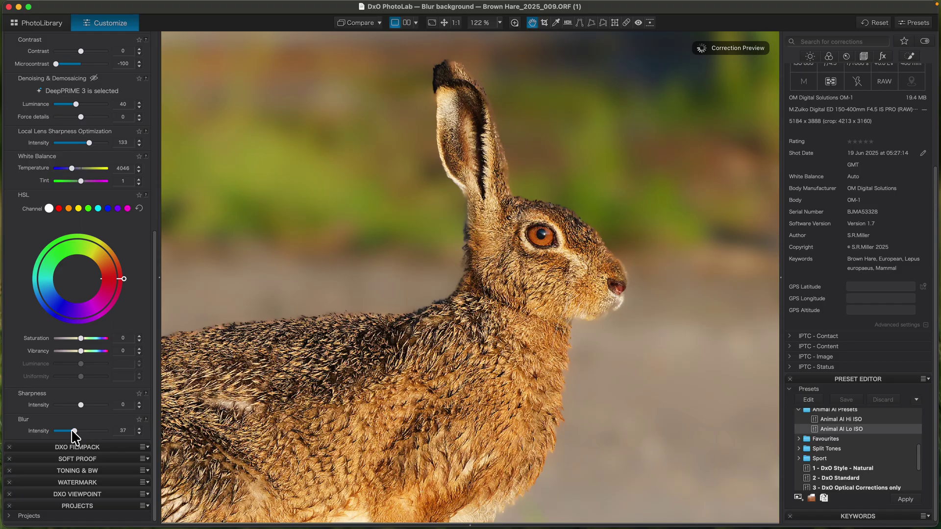
left_click_drag(75, 430, 47, 431)
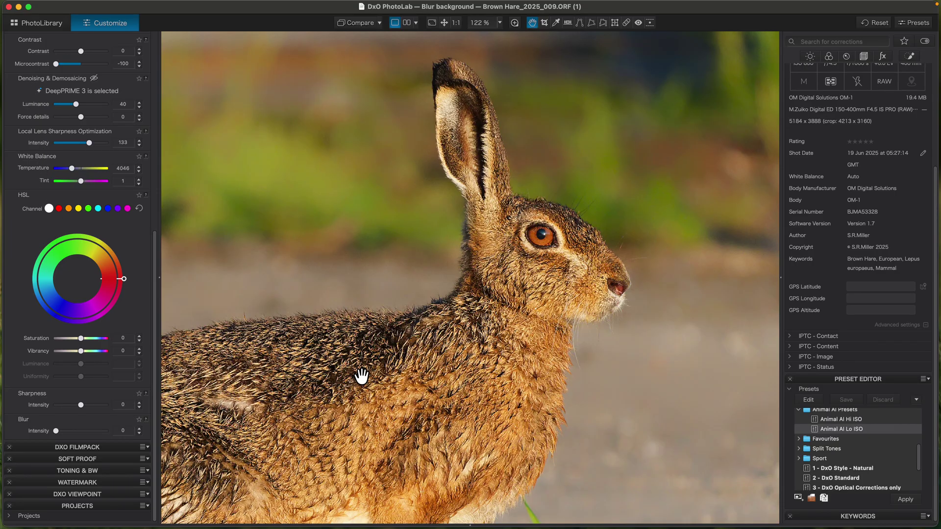
scroll(358, 362, "down", 5)
scroll(360, 352, "down", 2)
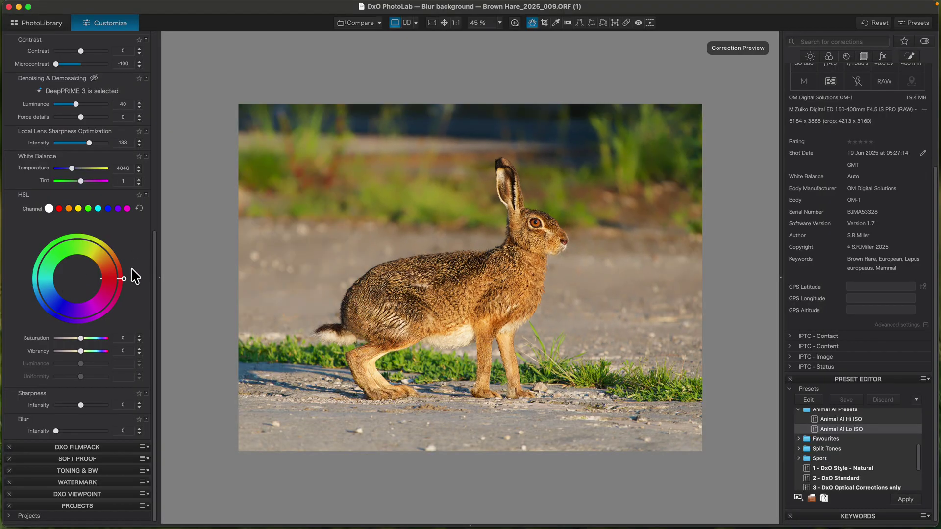
Collapse Mask 1 and switch Local Adjustments off and on again to compare the hare photo with and without them
left_click_drag(154, 340, 80, 126)
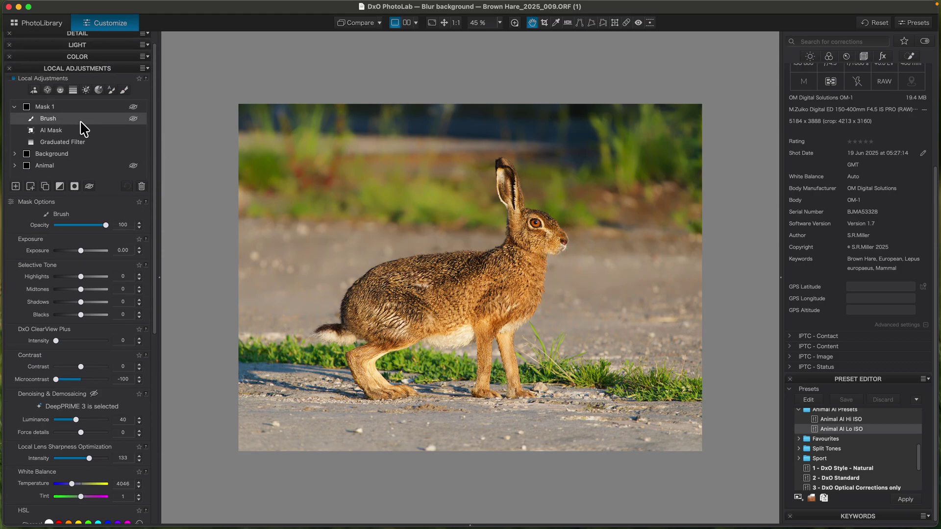
left_click(15, 107)
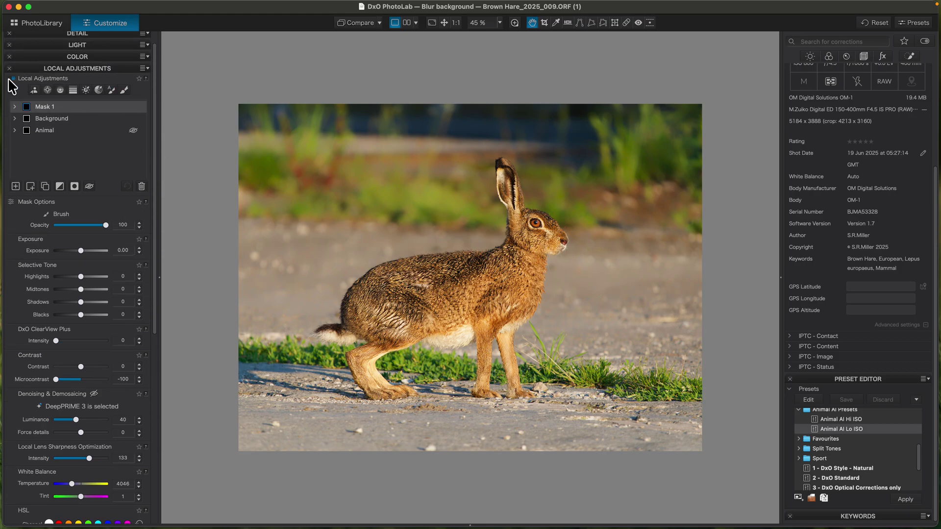
left_click(12, 78)
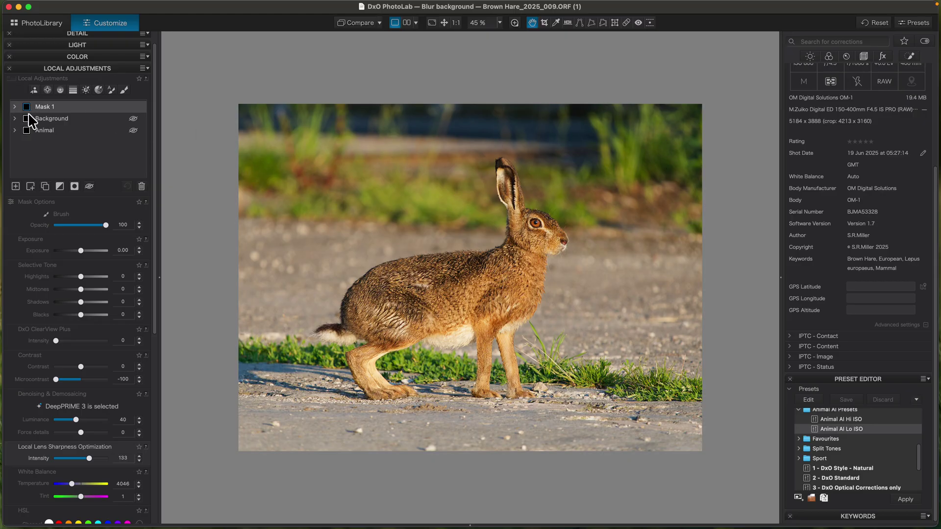
left_click(13, 79)
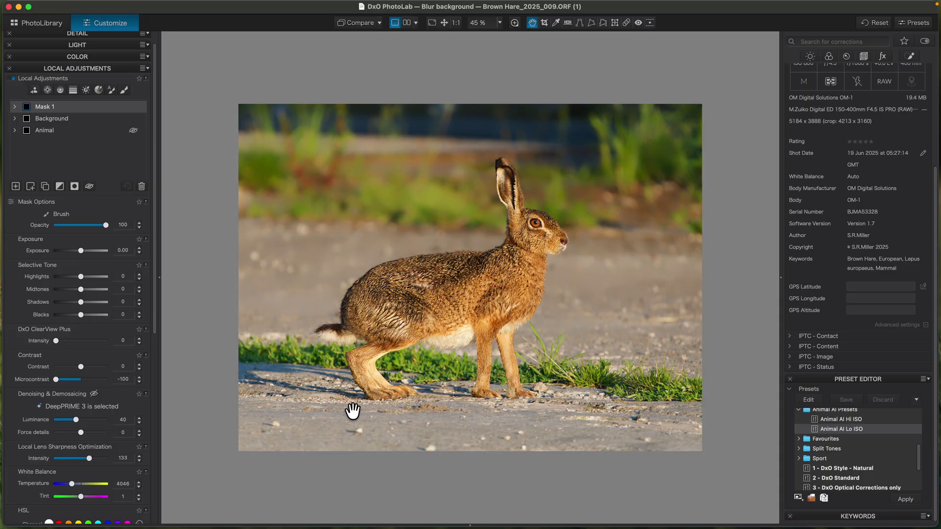
Try a slight Blur intensity of 6 on Mask 1 at 100% view, reduce it, and return it to 0
left_click_drag(152, 314, 151, 489)
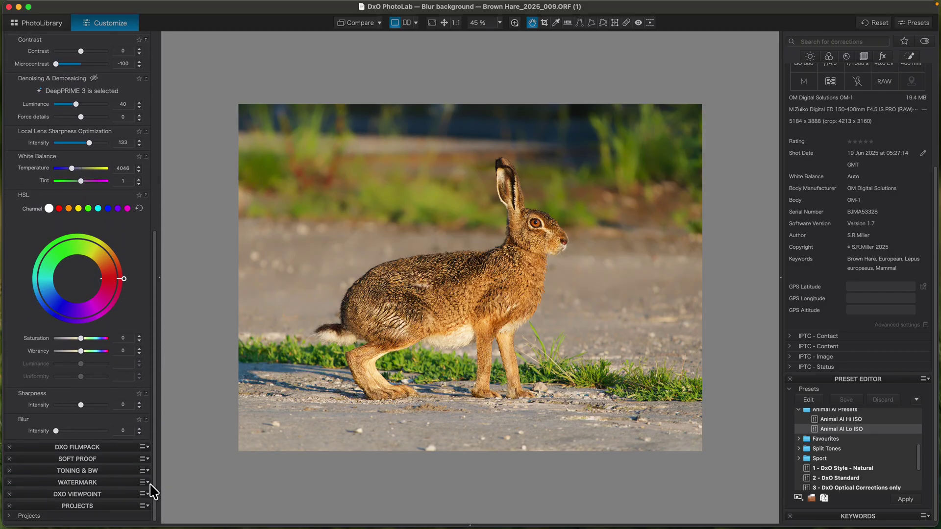
left_click(455, 22)
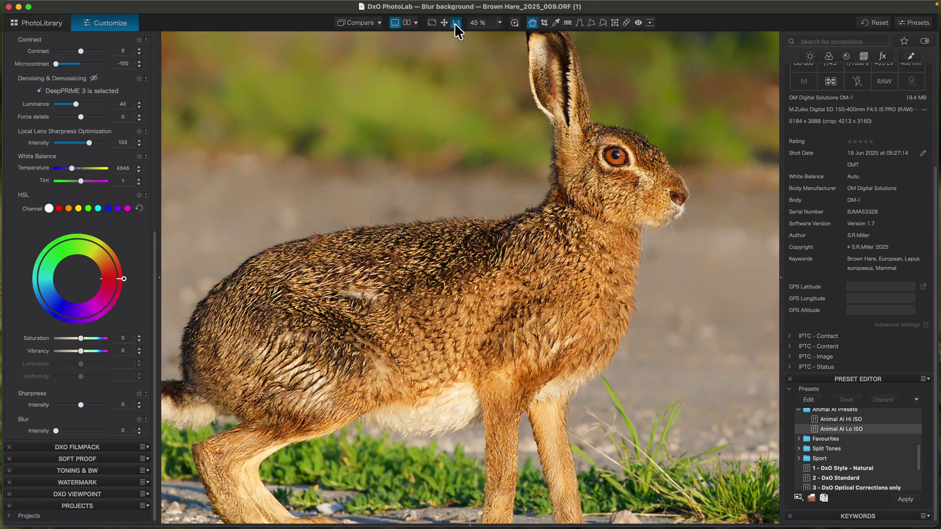
left_click(57, 431)
left_click(57, 431)
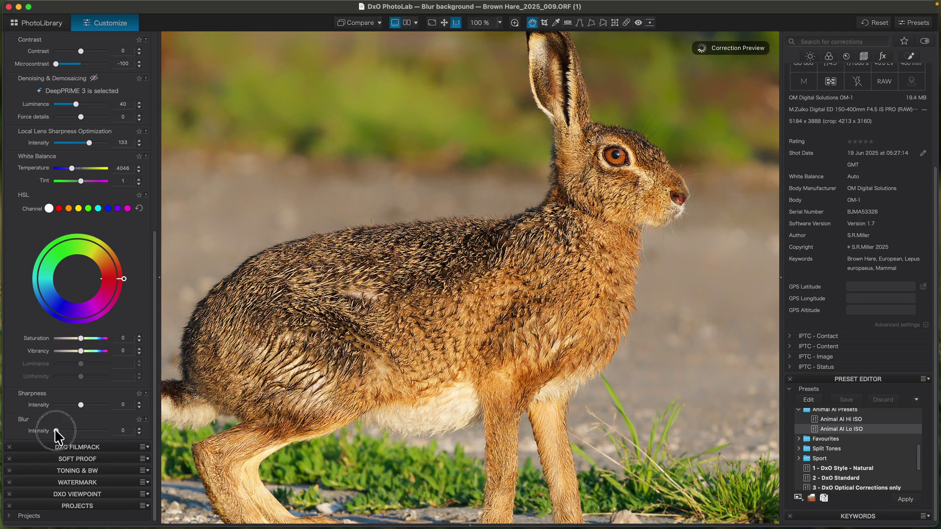
left_click_drag(57, 433, 59, 431)
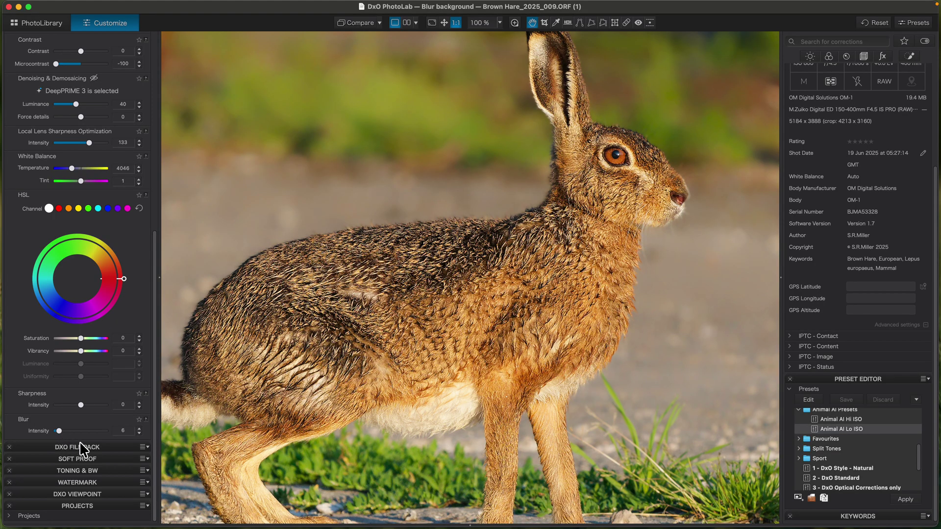
left_click(139, 433)
left_click(140, 433)
left_click_drag(61, 431, 49, 431)
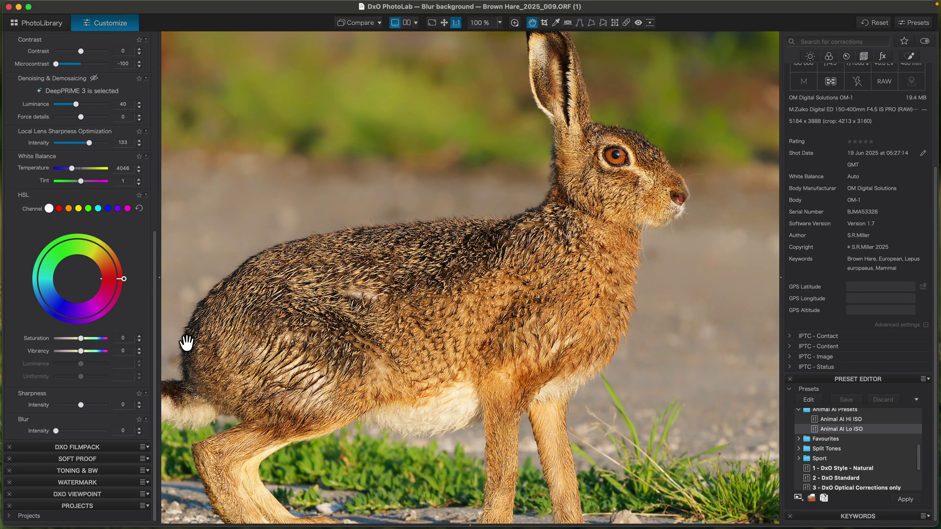
left_click(368, 308)
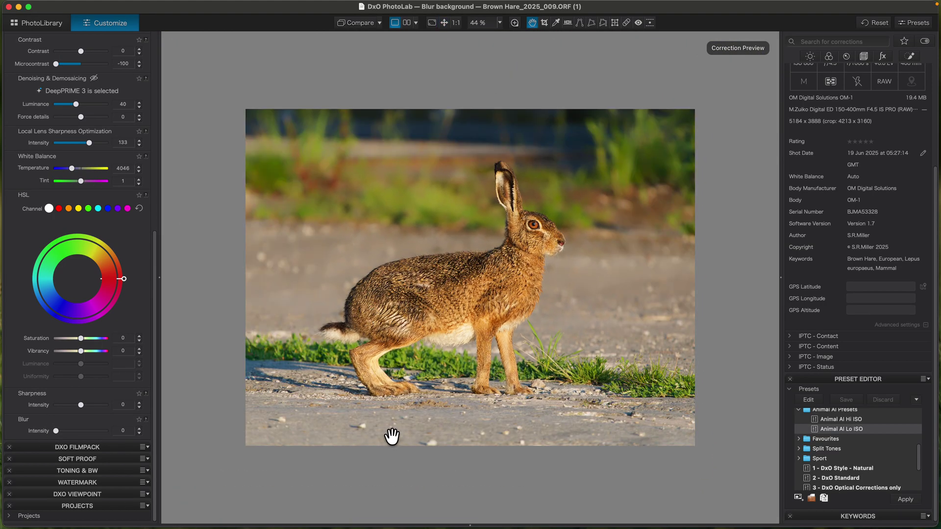
View the photo Barrow Raiders v Halifax Panthers_2025_069.ORF, open the 067.ORF photo for editing, and hide the filmstrip
mouse_move(398, 527)
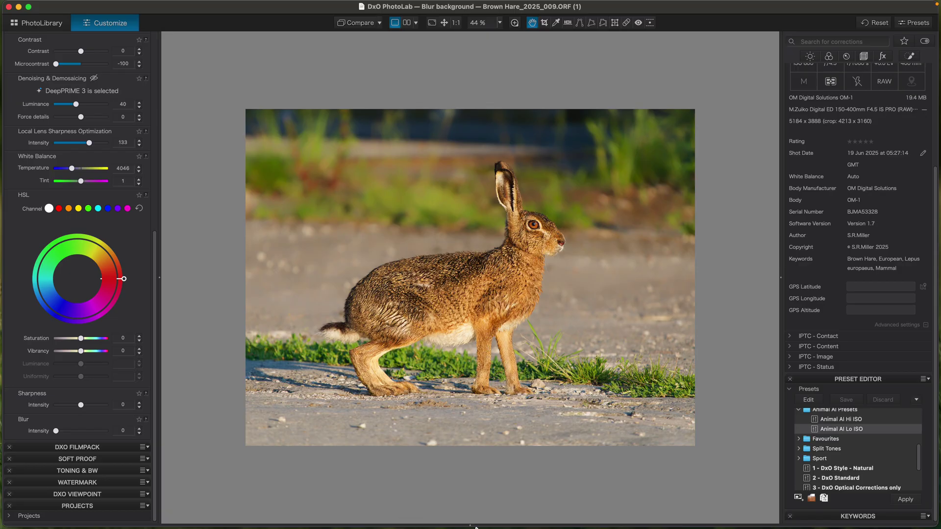
left_click(476, 520)
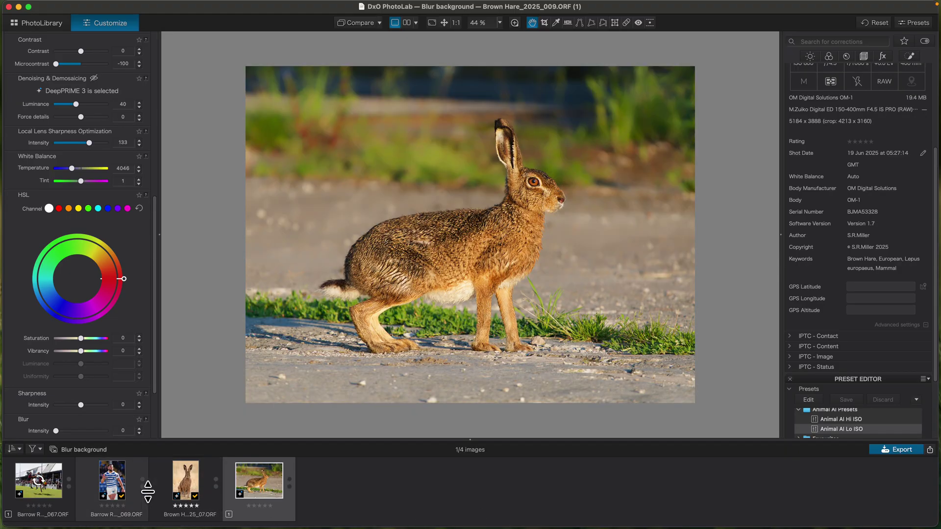
left_click(112, 479)
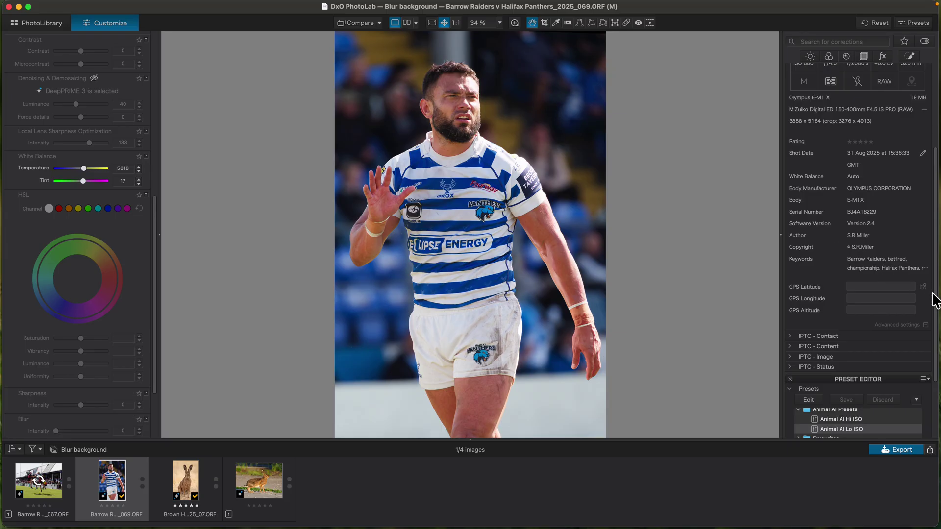
left_click_drag(934, 311, 933, 260)
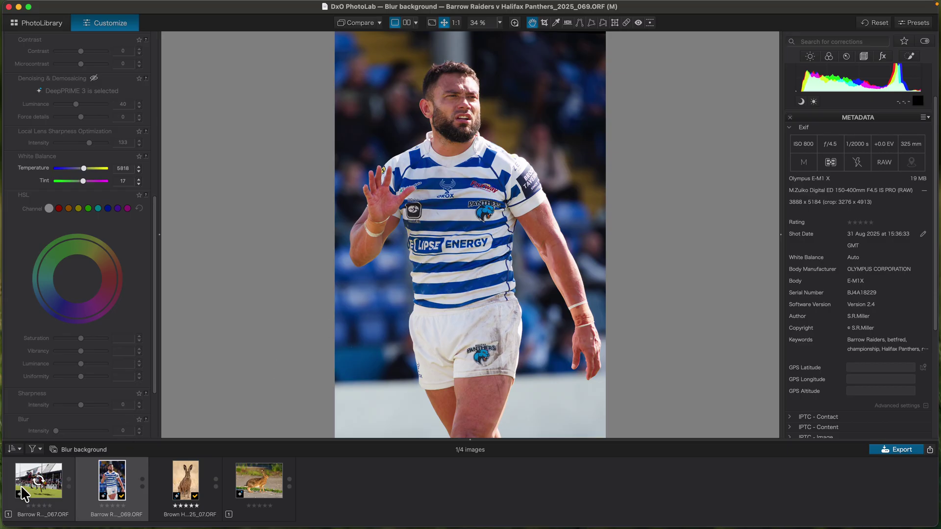
left_click(58, 483)
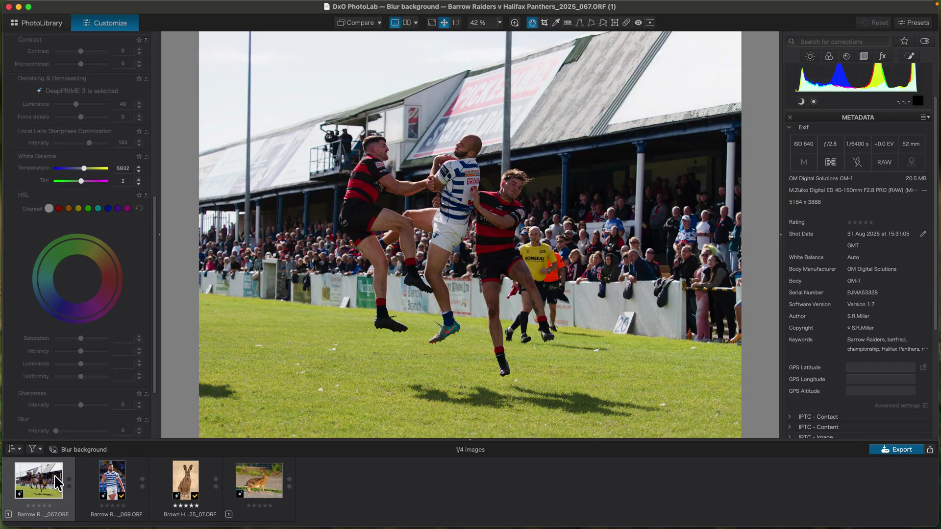
left_click(484, 440)
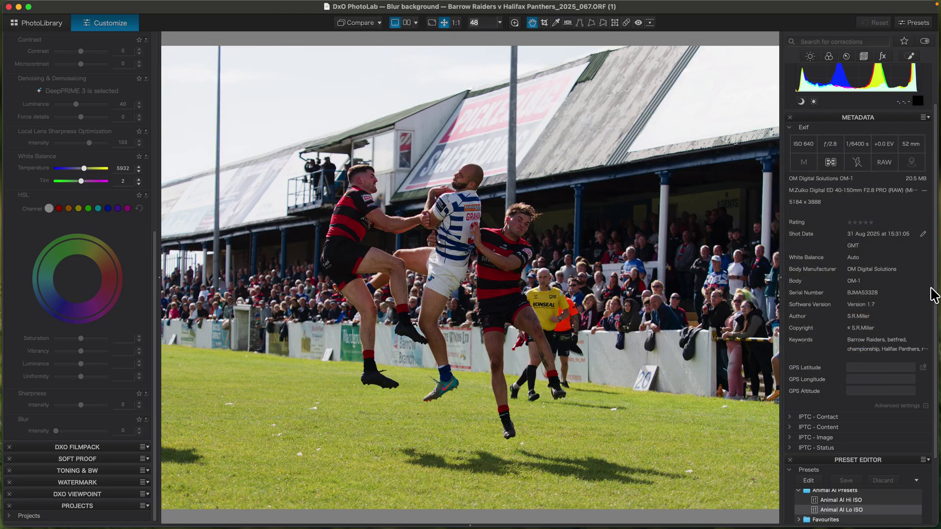
Apply the Sport Bright day preset from the Sport folder to the rugby photo
scroll(936, 293, "down", 3)
scroll(937, 294, "up", 3)
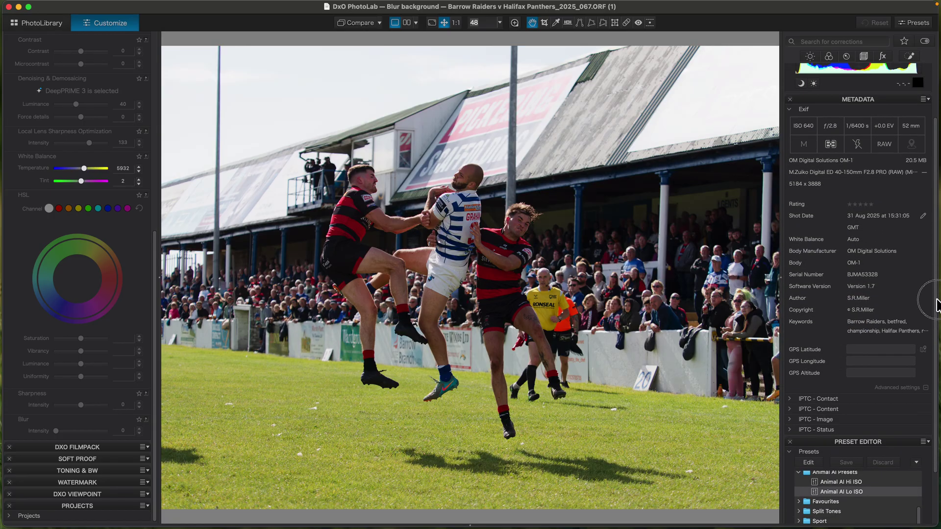
scroll(936, 279, "down", 5)
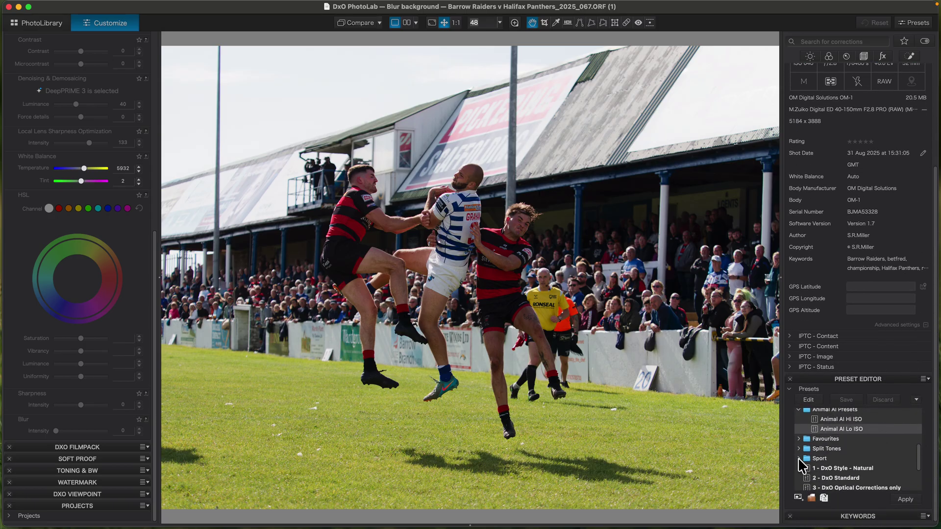
left_click(800, 459)
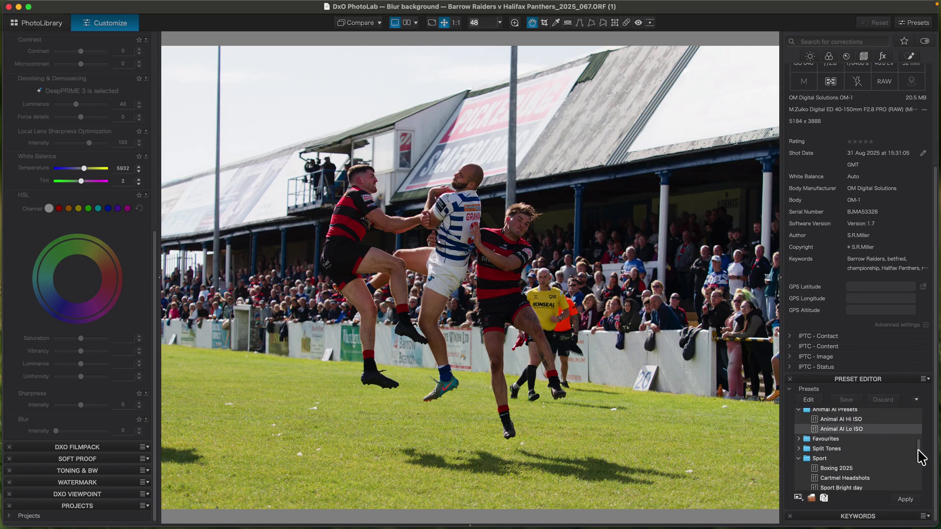
left_click_drag(918, 449, 918, 462)
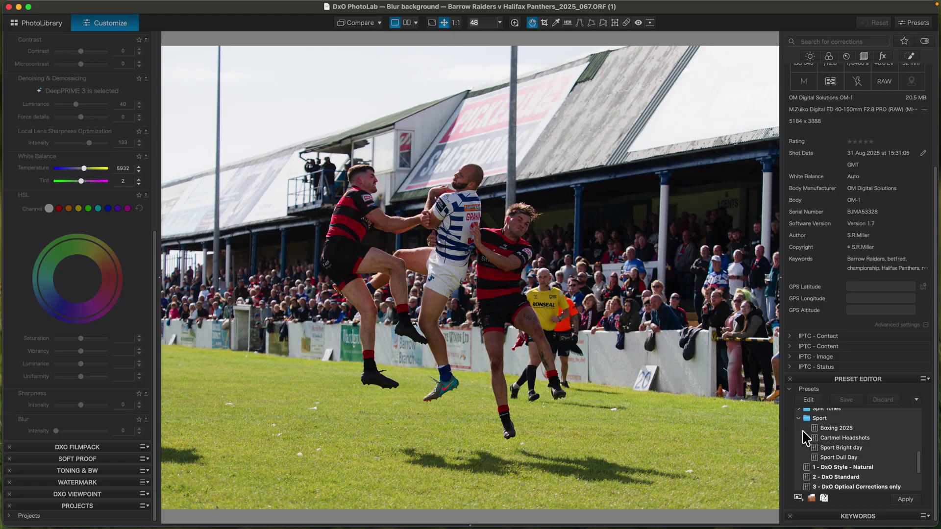
left_click(833, 448)
left_click(905, 501)
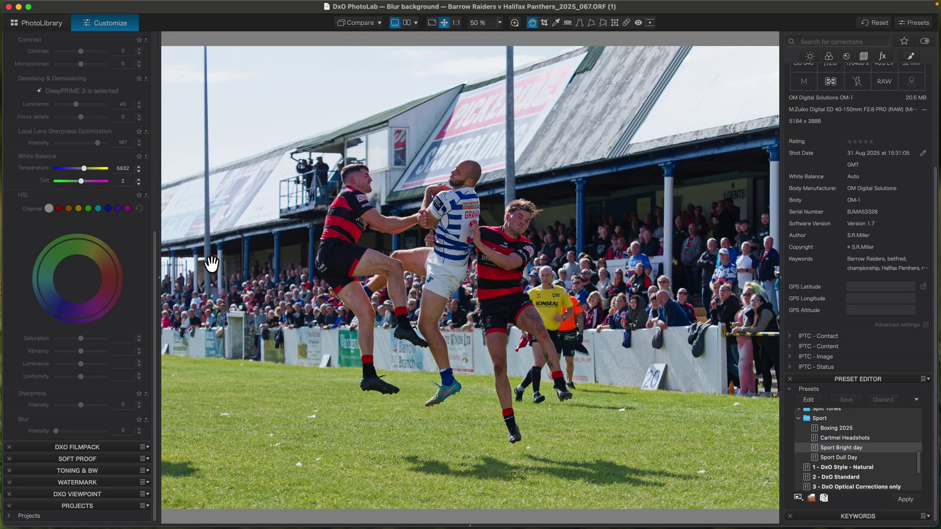
Set the rugby photo's global White Balance temperature to 5500 in the Color corrections
scroll(503, 248, "down", 3)
scroll(503, 248, "up", 2)
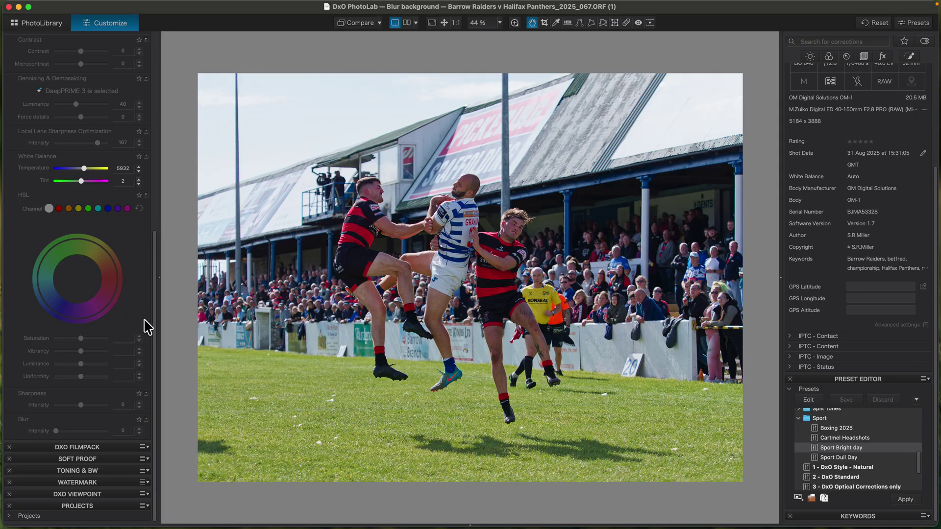
left_click_drag(157, 333, 151, 260)
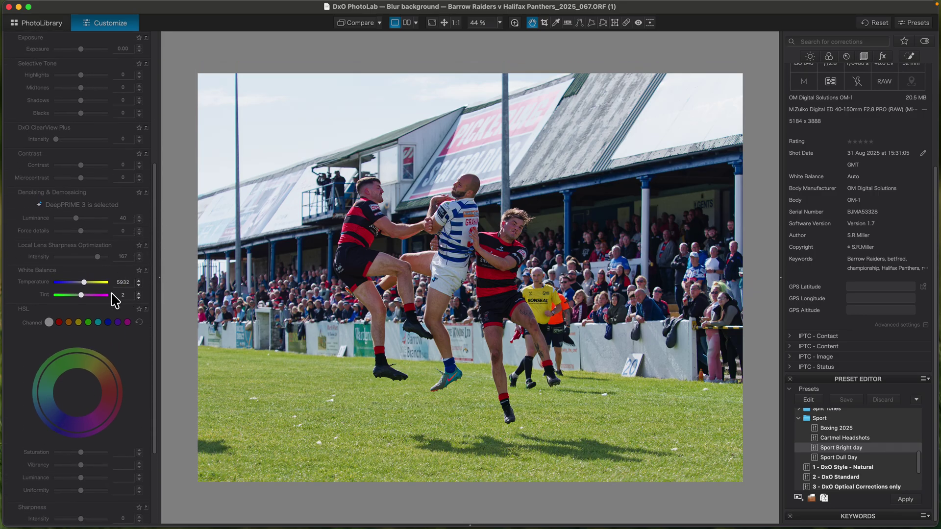
scroll(152, 331, "up", 3)
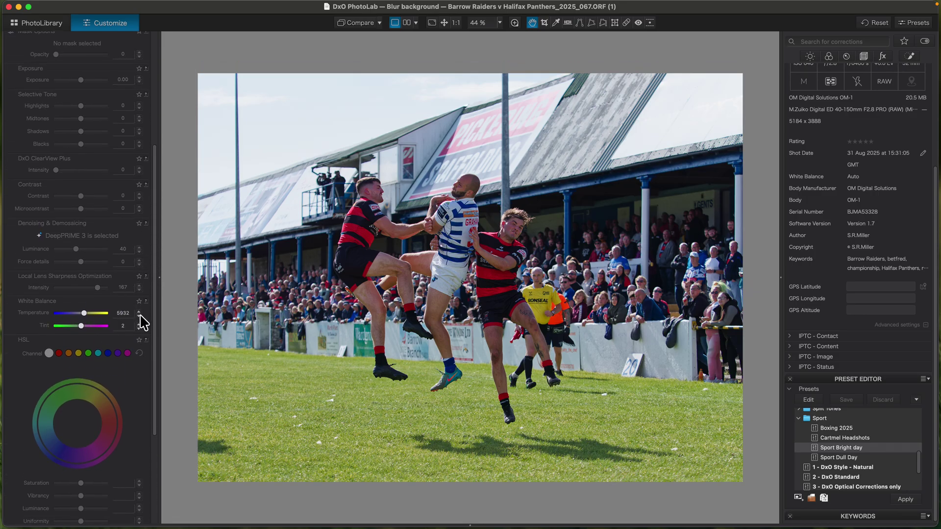
left_click_drag(153, 337, 154, 226)
left_click(76, 74)
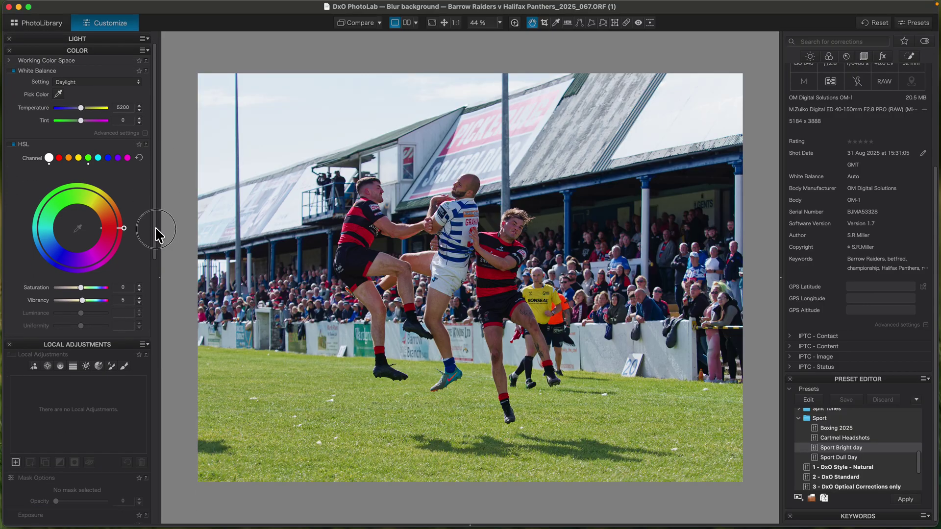
left_click(139, 105)
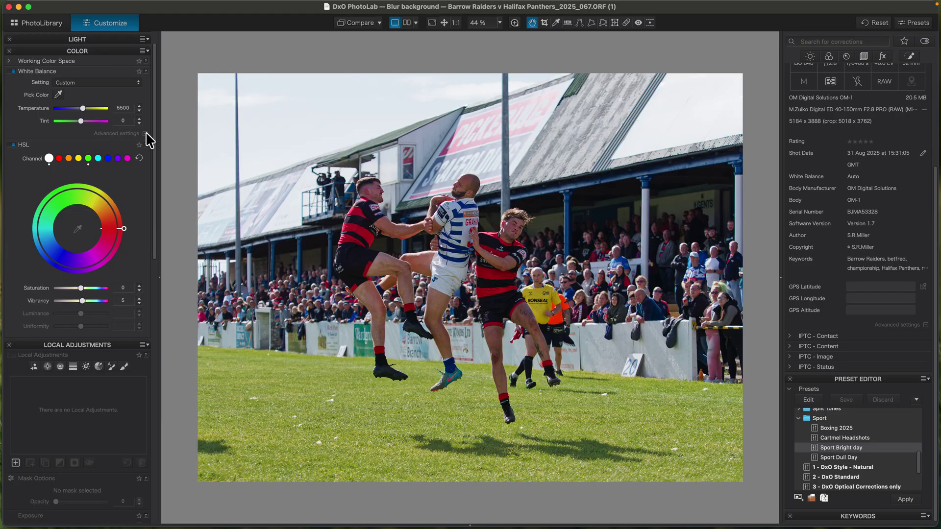
Crop the photo at its original aspect ratio to 3941 x 2956 px around the three leaping players and apply the crop
key("c")
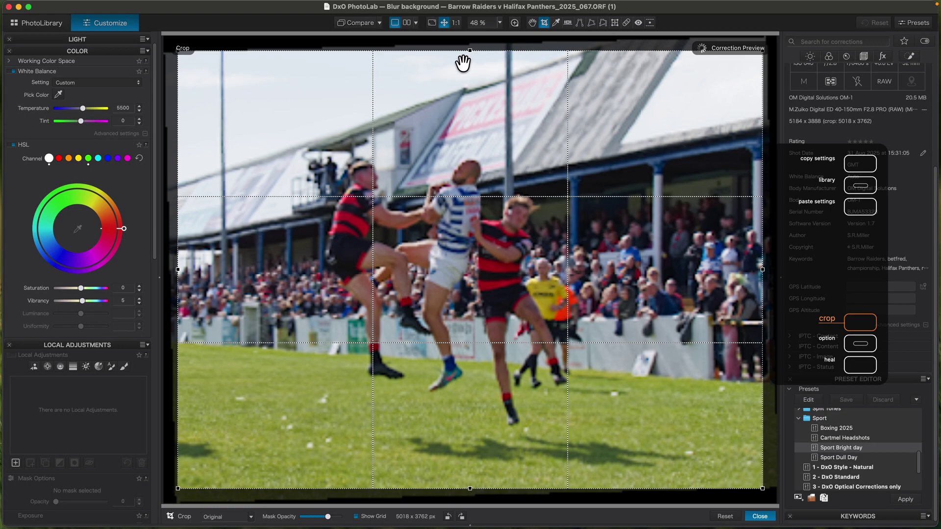
left_click_drag(468, 50, 470, 128)
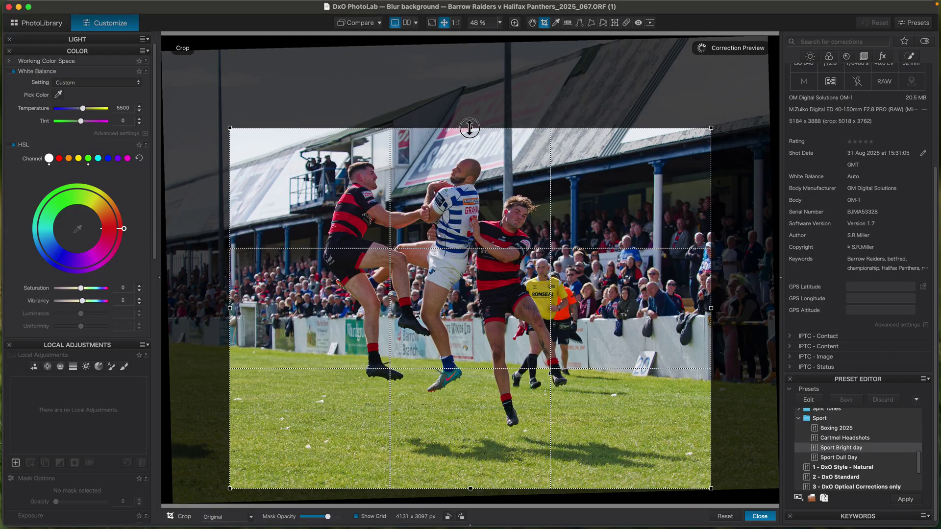
left_click_drag(471, 488, 470, 472)
left_click_drag(310, 356, 309, 357)
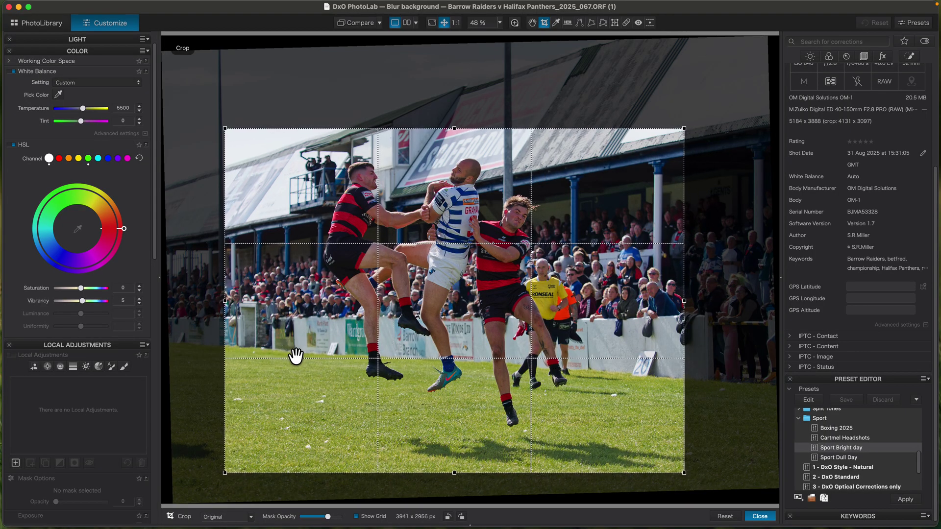
left_click_drag(279, 359, 269, 351)
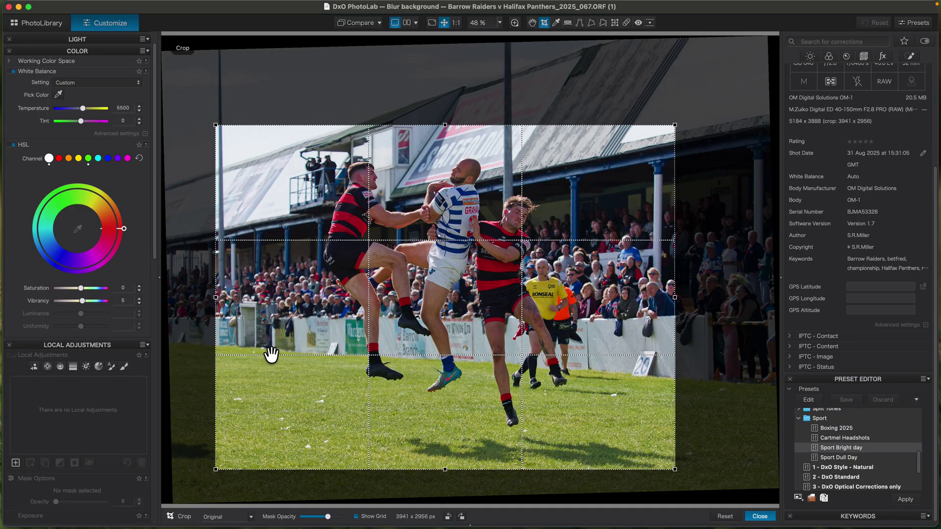
key("Return")
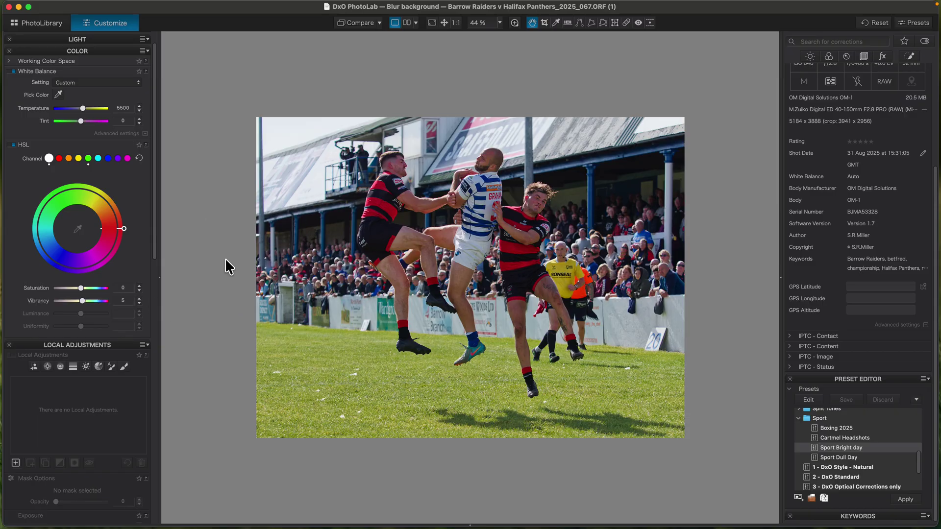
Add a slightly tilted Graduated Filter covering everything above the foreground grass, show it as Color Overlay, and adjust its fade around the players' feet
left_click_drag(154, 252, 158, 288)
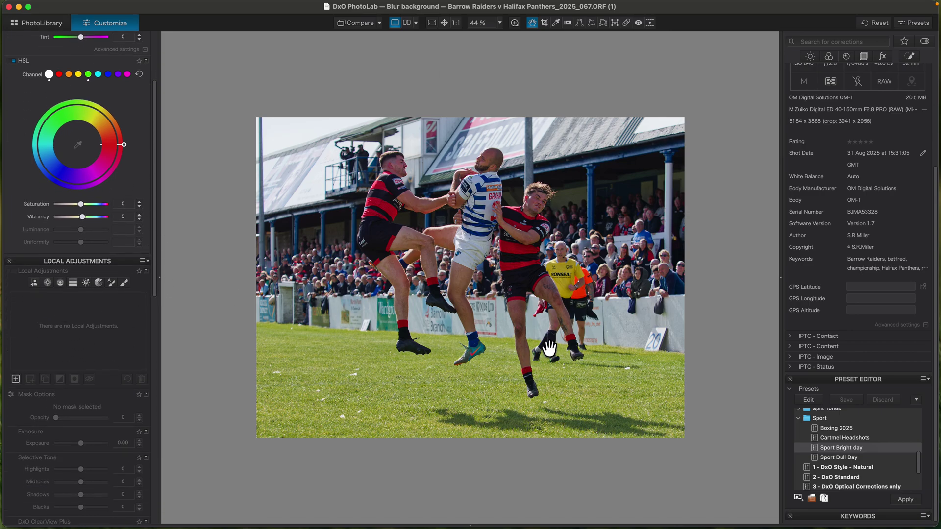
left_click(72, 282)
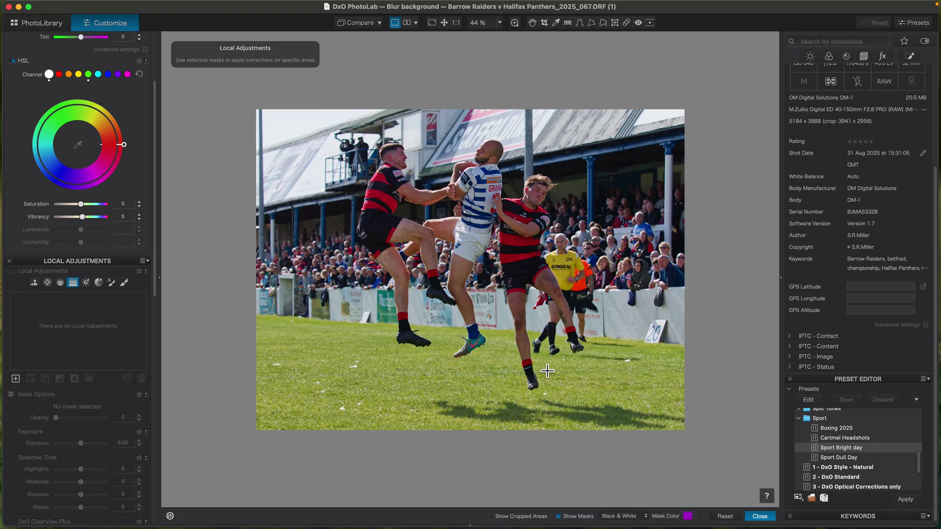
mouse_move(555, 365)
left_mouse_down()
mouse_move(573, 370)
mouse_move(570, 410)
left_mouse_up()
left_click(619, 517)
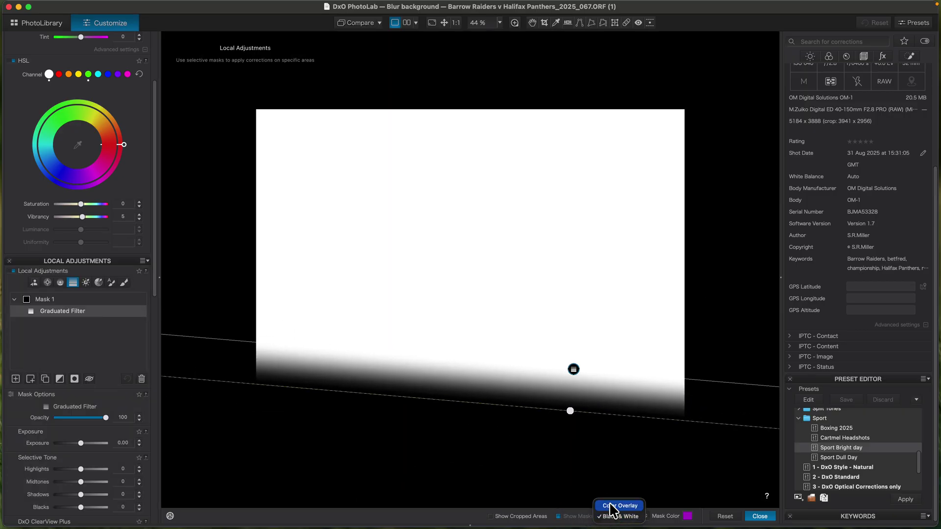
left_click(612, 506)
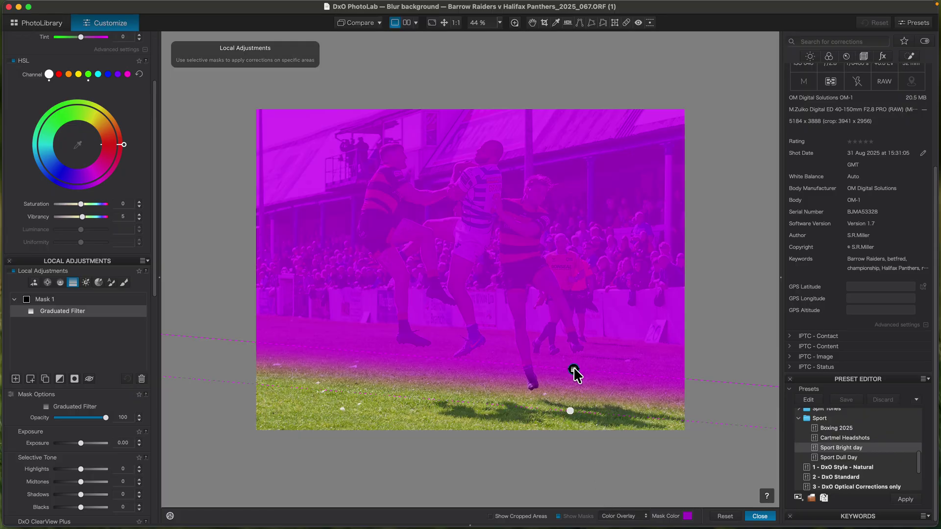
left_click_drag(574, 370, 578, 349)
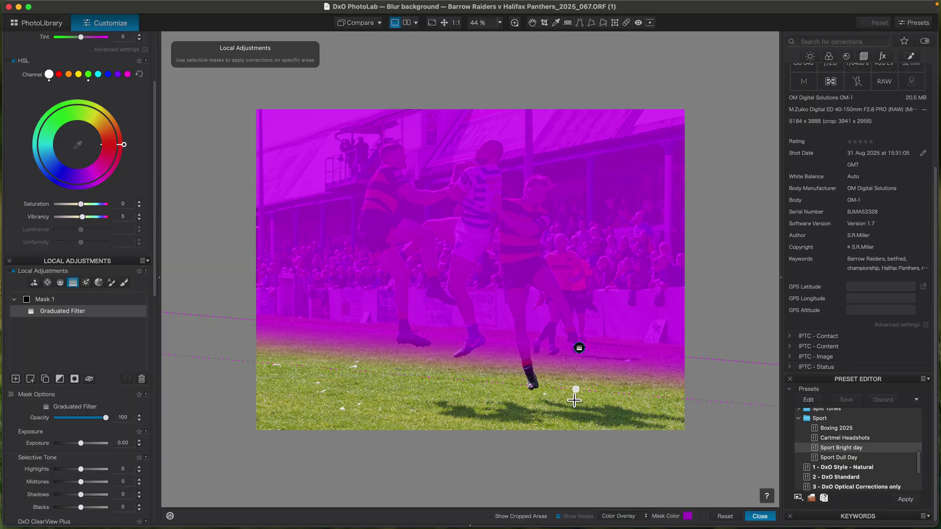
left_click_drag(575, 389, 575, 393)
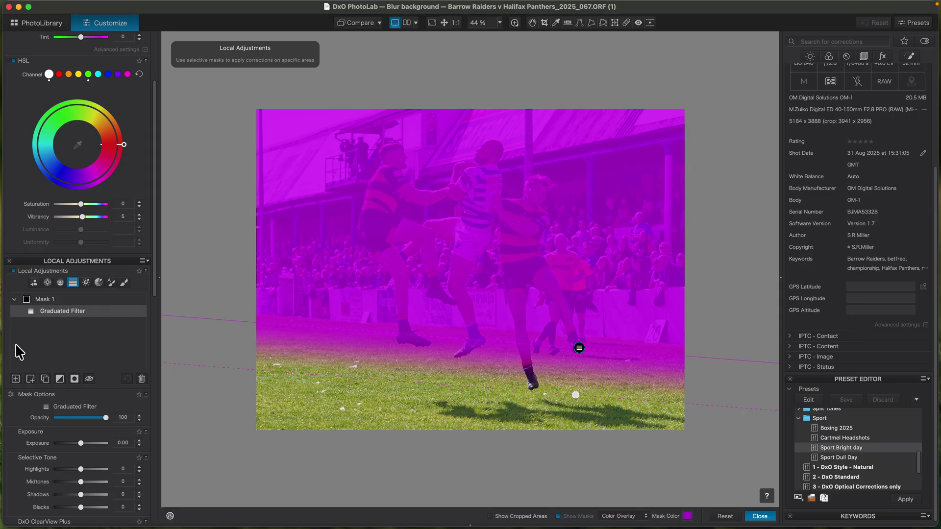
Add a subtractive AI area-selection sub mask to Mask 1 that removes the three leaping players from the graduated filter
left_click(30, 381)
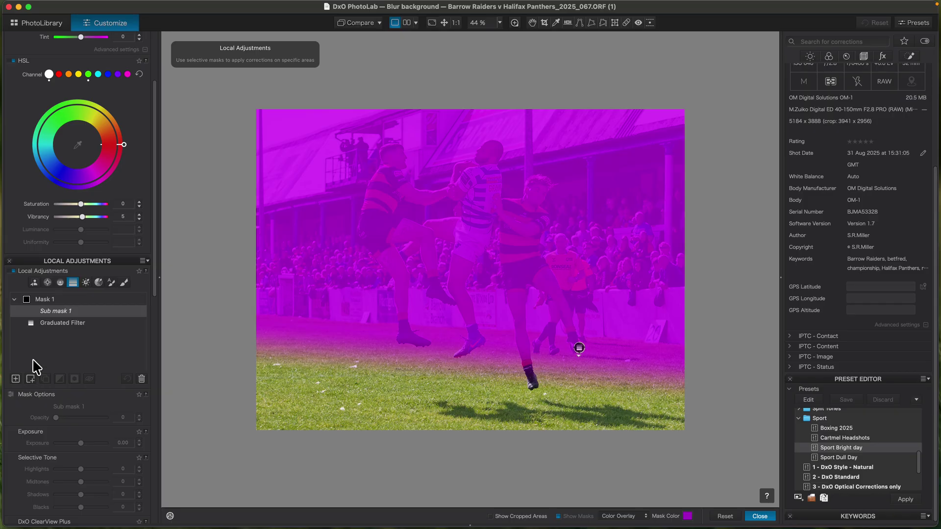
left_click(34, 283)
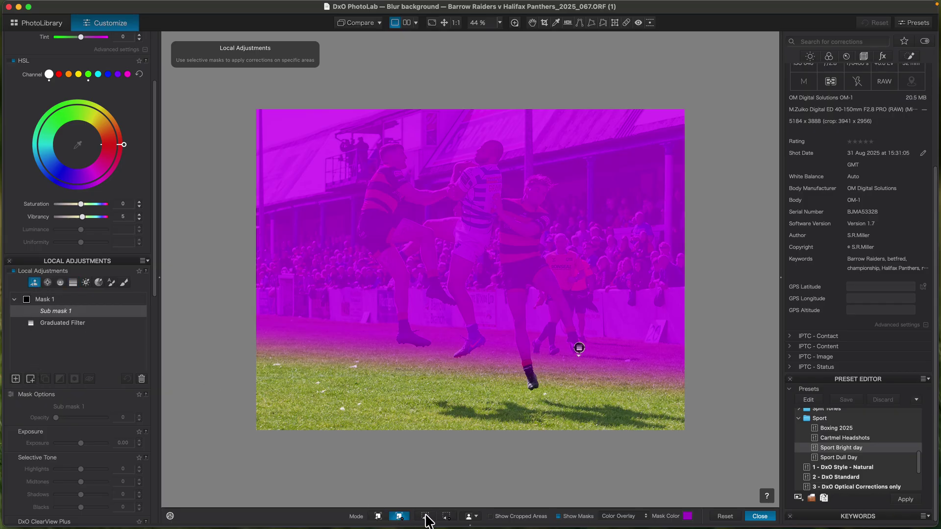
left_click(447, 517)
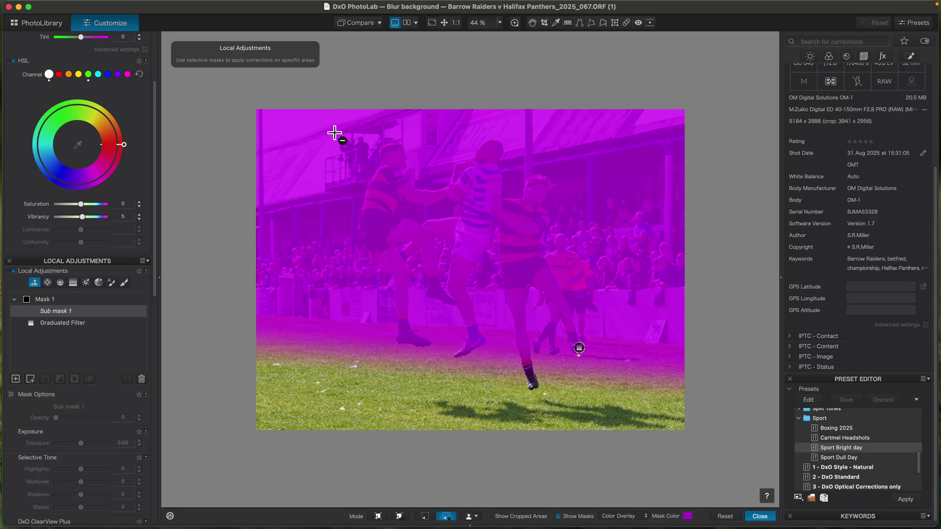
left_click_drag(334, 132, 611, 414)
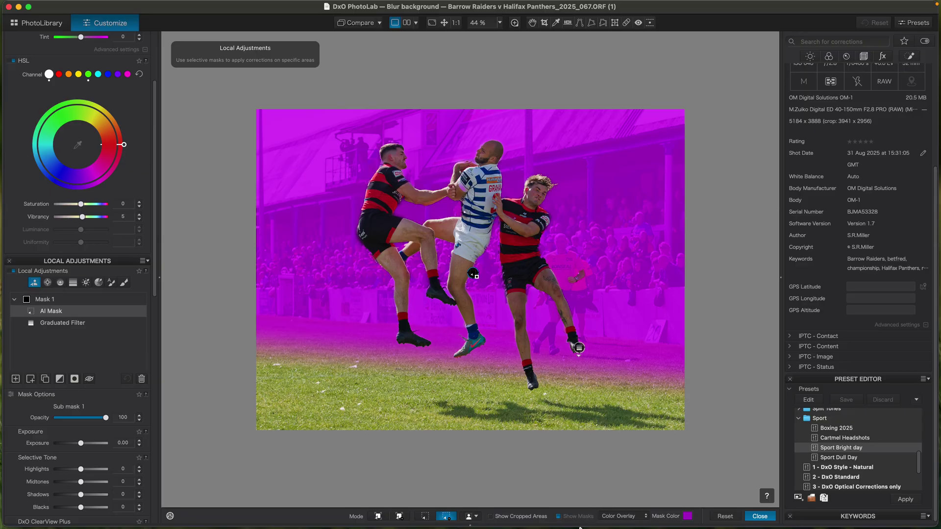
Show the mask in Black & White, paint the stray patch beside the players back in with an additive Brush sub mask, and close the masking tool
left_click(612, 517)
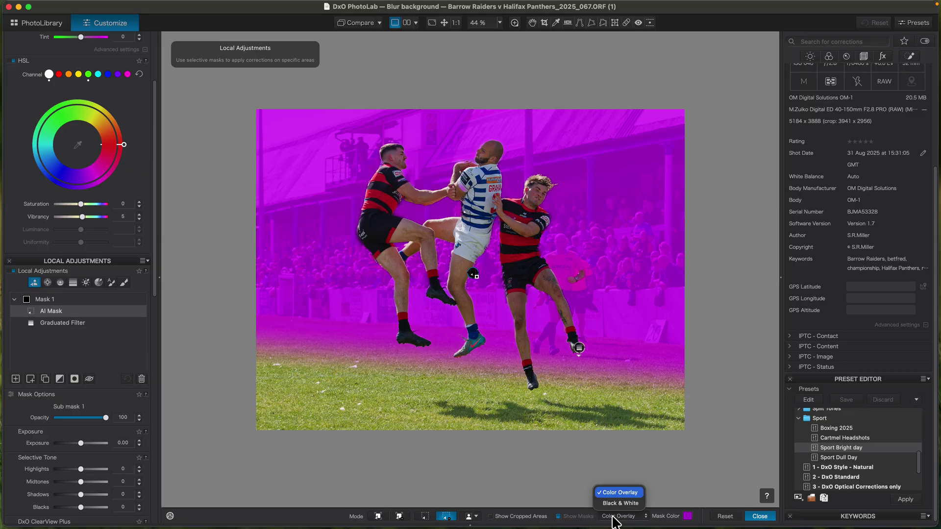
left_click(610, 500)
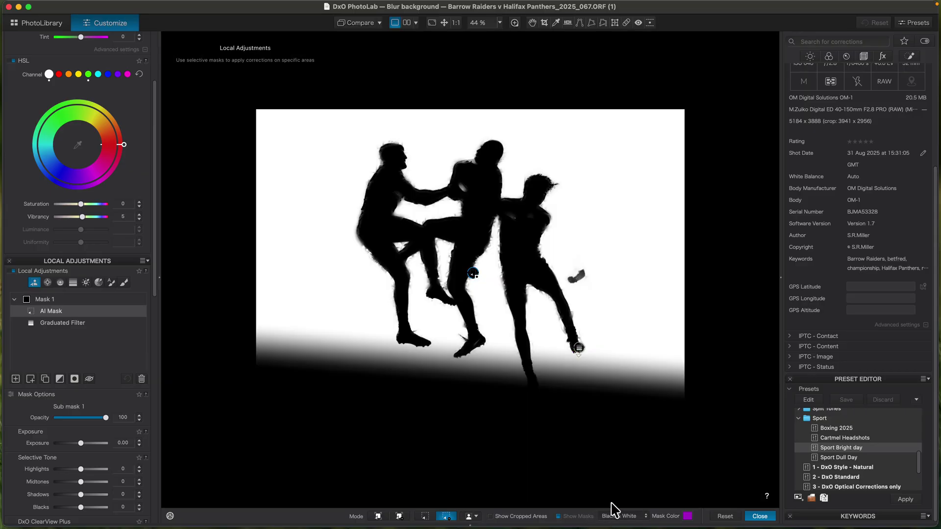
key("super+plus")
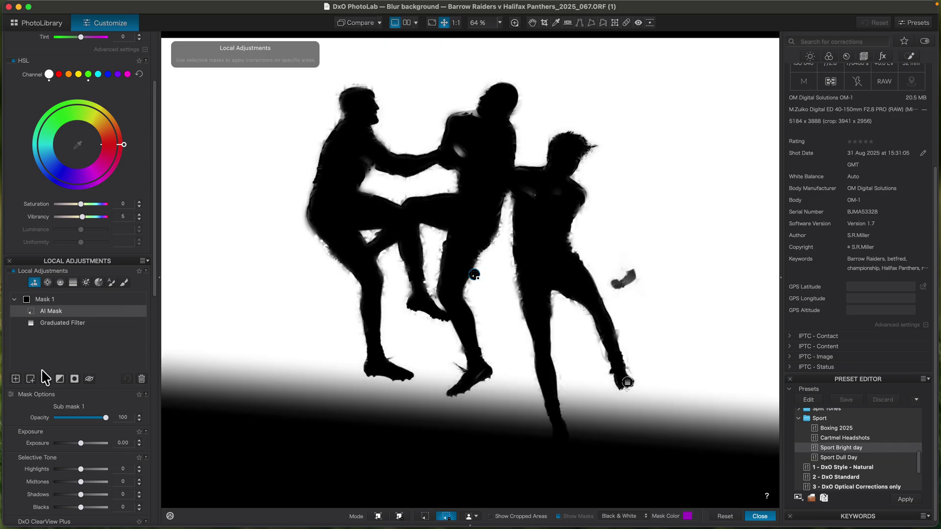
left_click(29, 378)
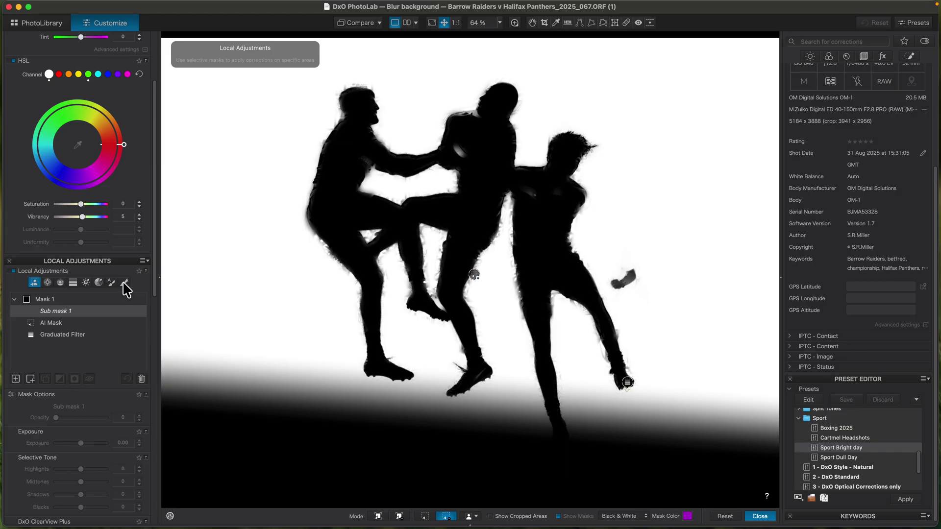
left_click(124, 283)
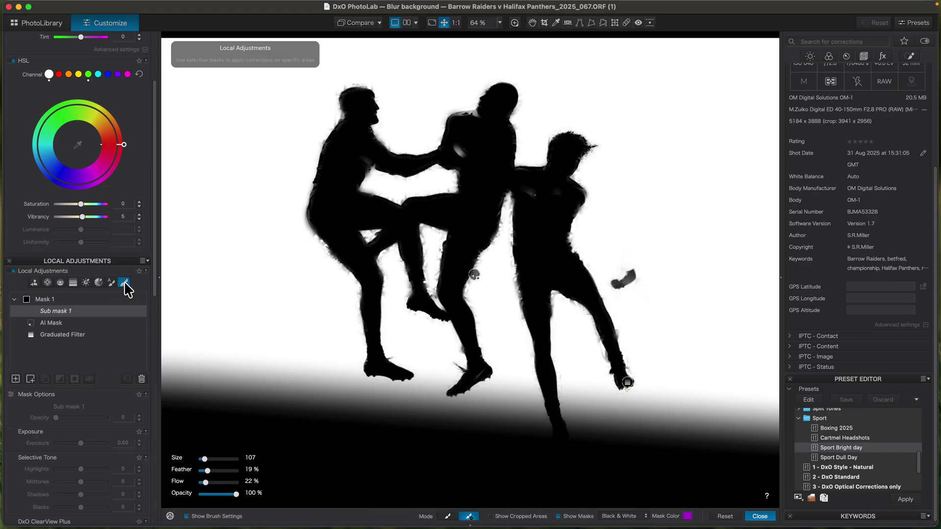
left_click(447, 517)
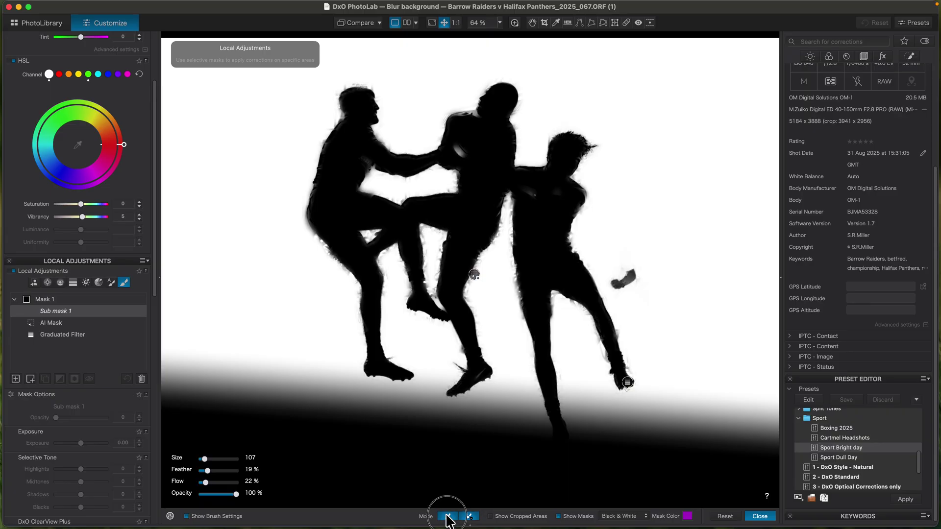
mouse_move(628, 265)
left_mouse_down()
mouse_move(638, 287)
mouse_move(619, 272)
mouse_move(630, 291)
mouse_move(618, 286)
mouse_move(629, 301)
mouse_move(617, 263)
mouse_move(648, 285)
mouse_move(614, 249)
mouse_move(635, 296)
mouse_move(632, 339)
mouse_move(624, 318)
mouse_move(636, 342)
left_mouse_up()
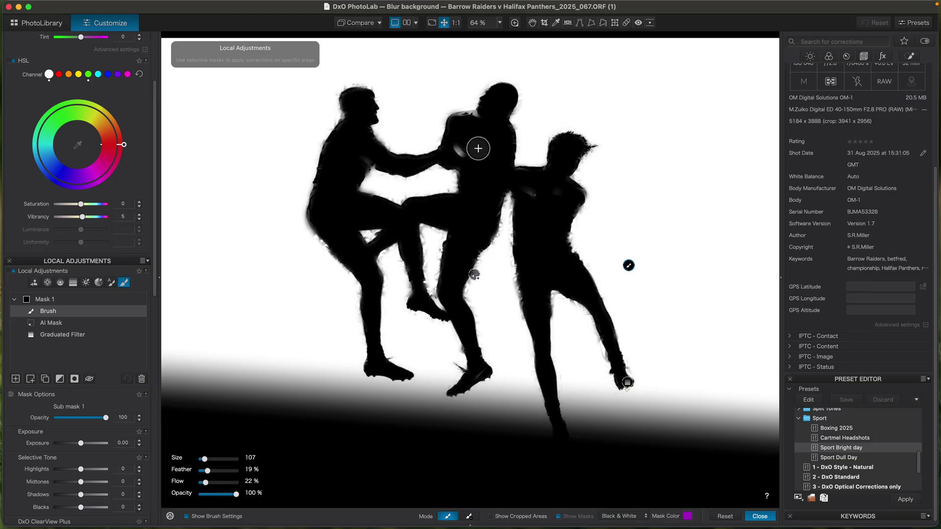
left_click(759, 516)
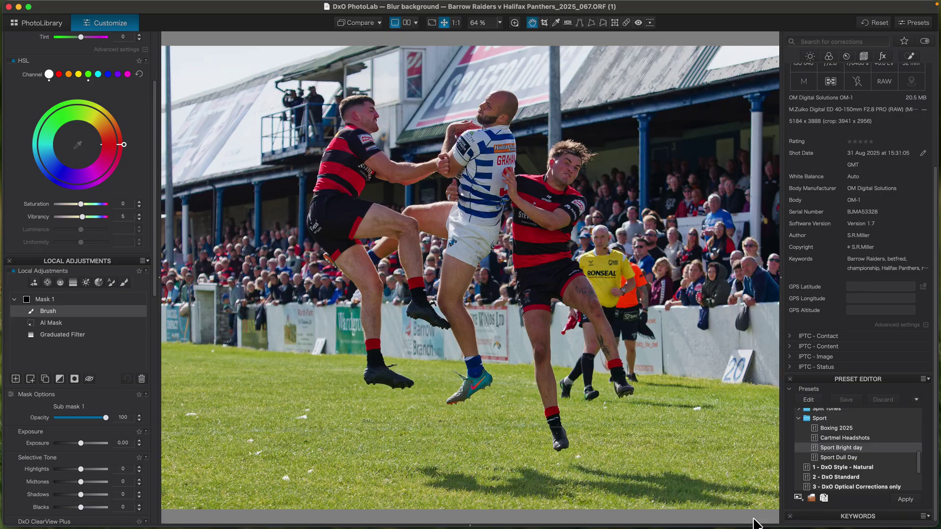
Test Mask 1's Blur intensity at 100 on the background, and reduce it to 21
scroll(350, 321, "down", 3)
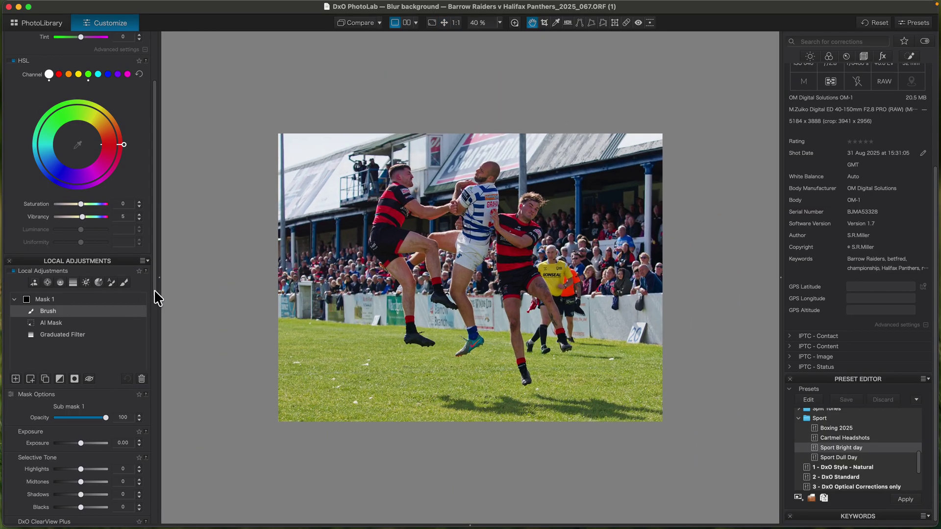
left_click_drag(154, 290, 147, 507)
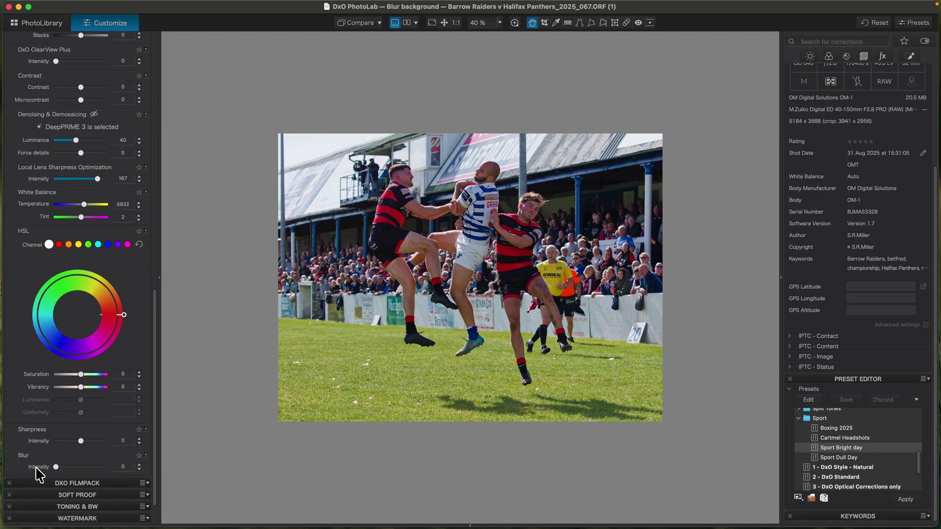
left_click_drag(56, 466, 109, 467)
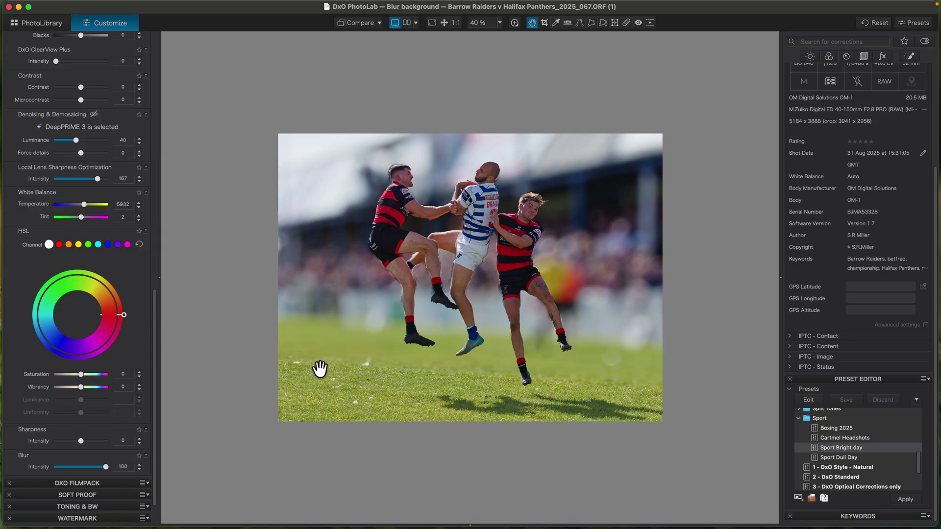
left_click_drag(105, 468, 65, 470)
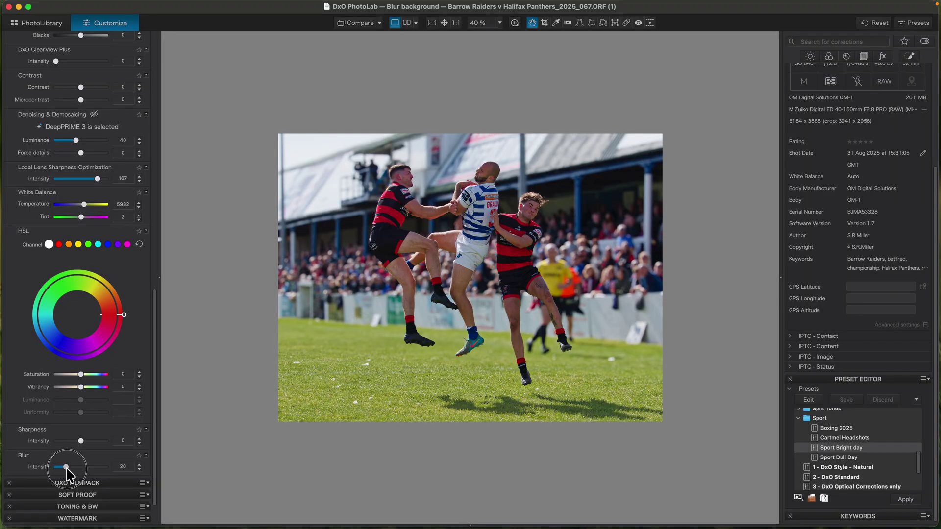
left_click_drag(67, 468, 64, 470)
left_click(64, 469)
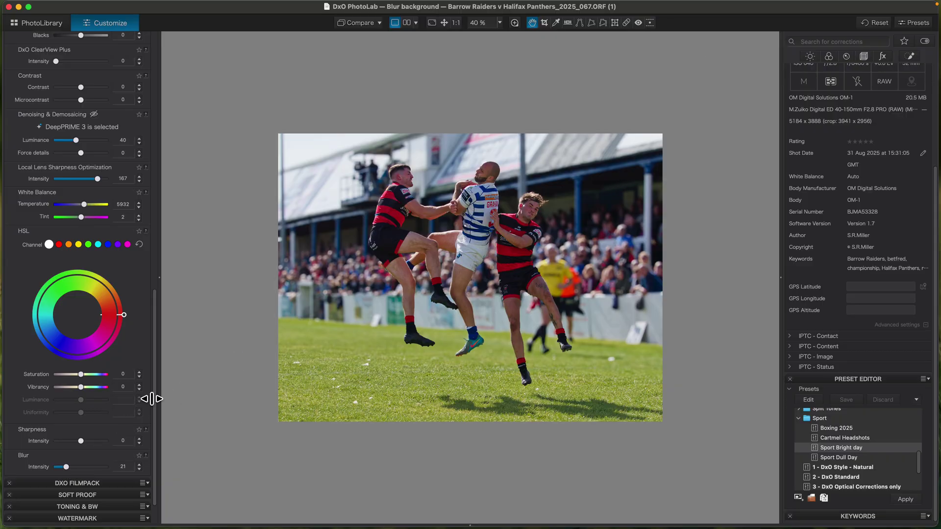
Collapse Mask 1 and switch Local Adjustments off and on again to compare the rugby photo with and without the blur
left_click_drag(154, 447, 147, 304)
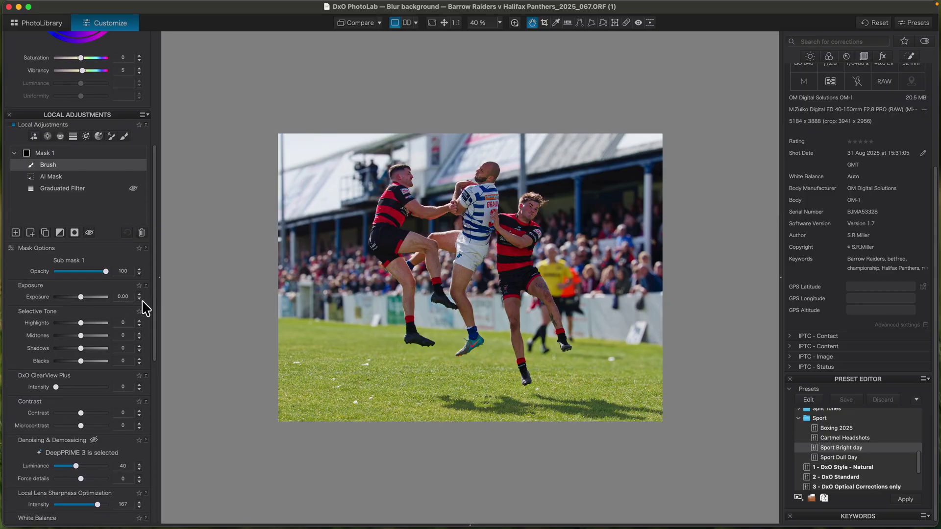
left_click(14, 152)
left_click(13, 125)
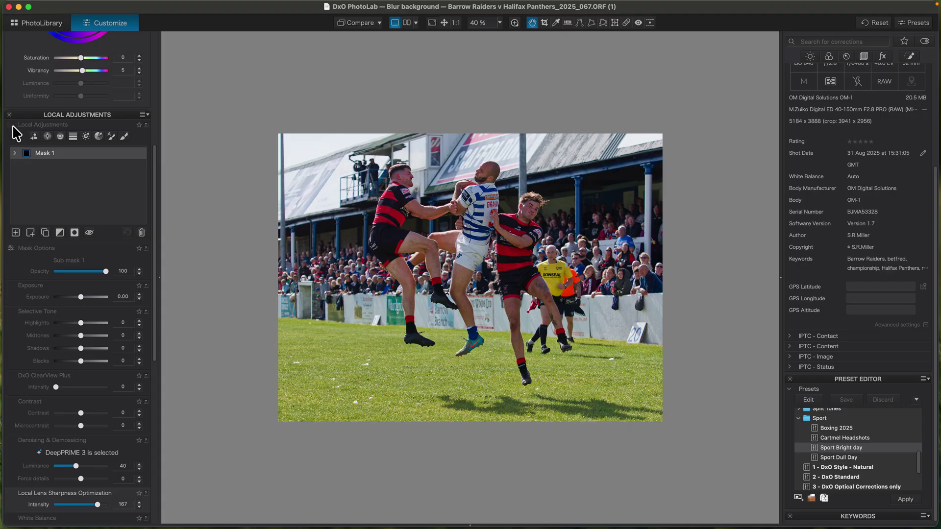
left_click(13, 125)
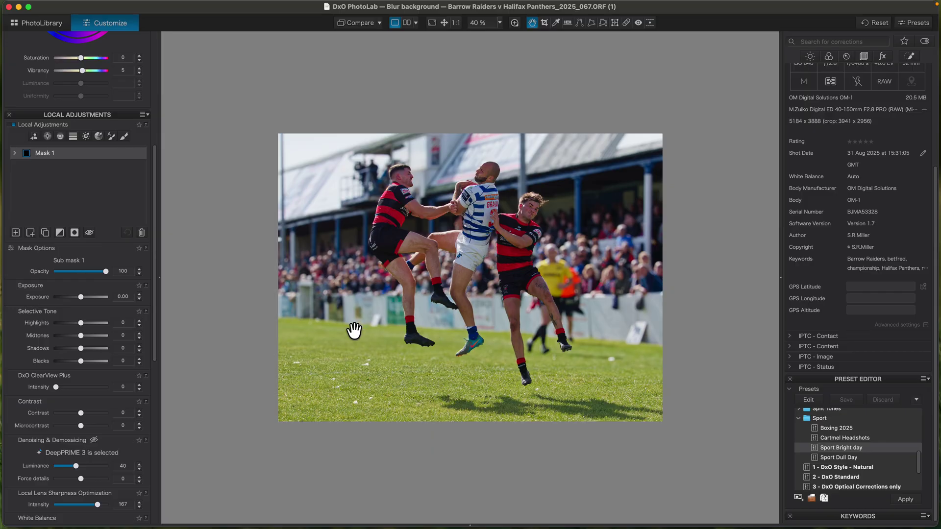
scroll(357, 332, "down", 2)
scroll(361, 325, "up", 3)
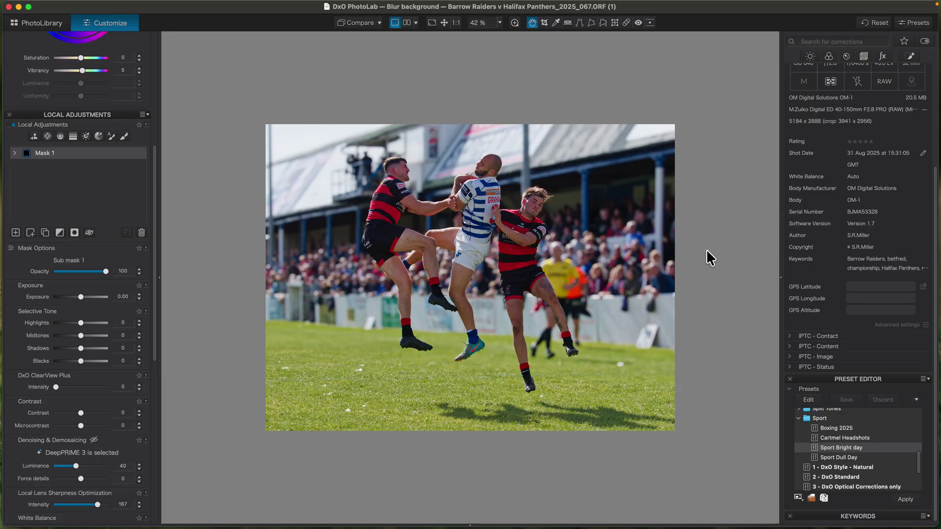
mouse_move(827, 4)
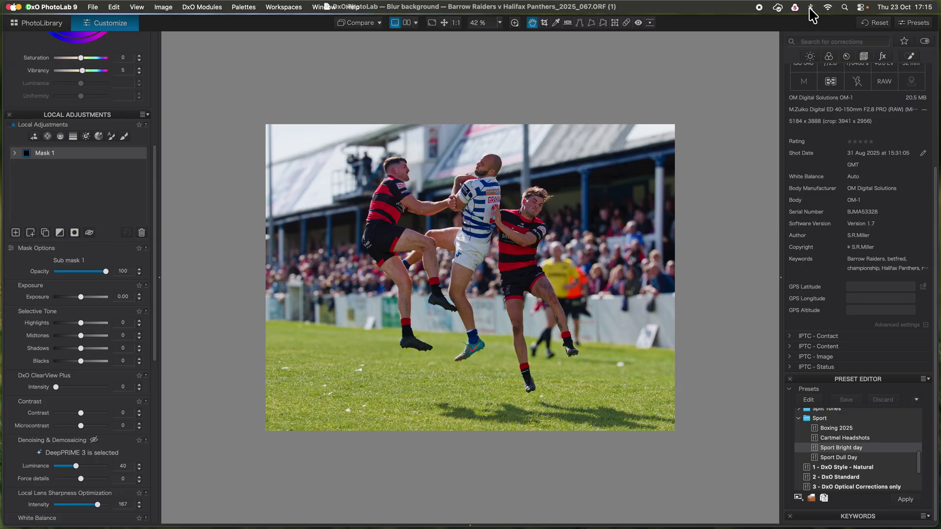